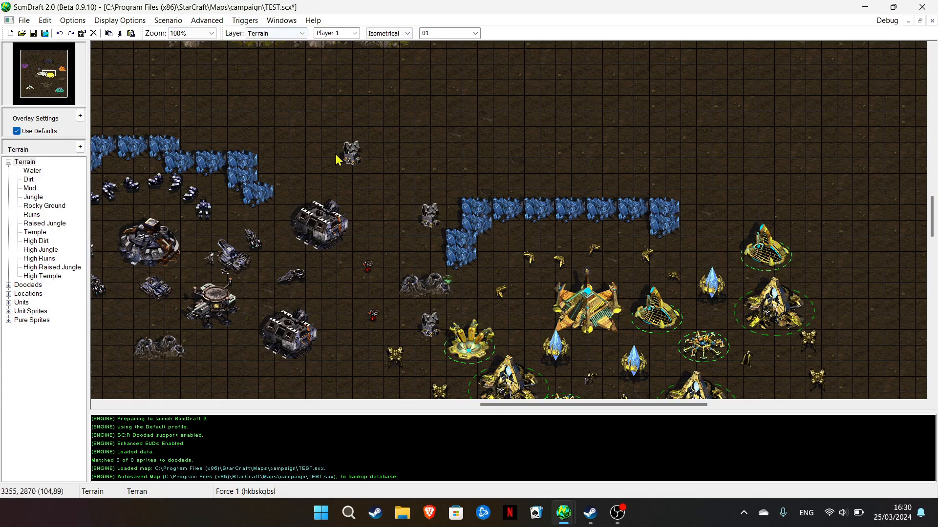
- Open the classic mission briefing trigger editor for the TEST.scx map
drag(43, 73, 44, 74)
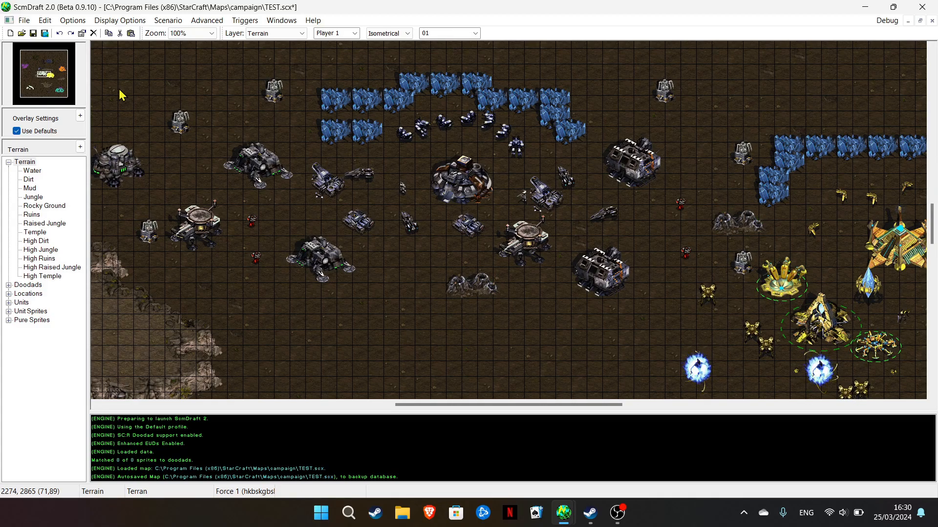
click(187, 33)
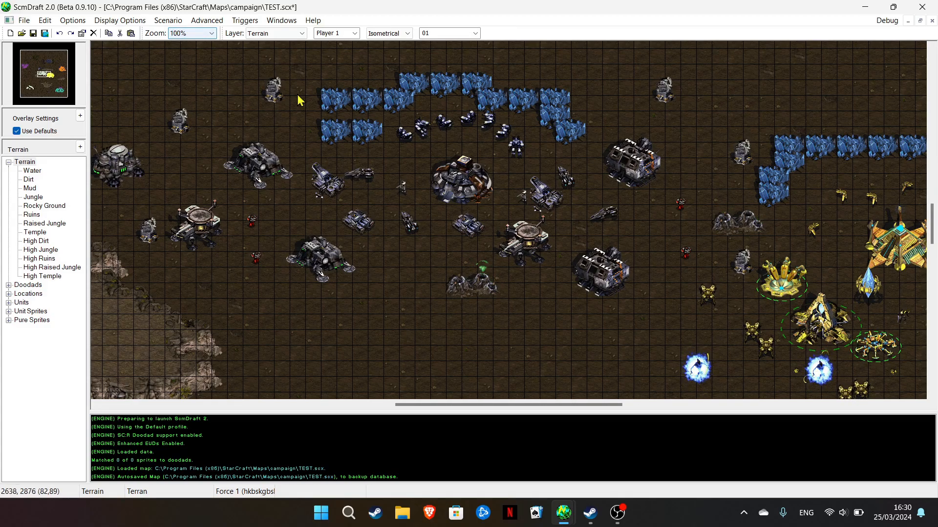
click(249, 21)
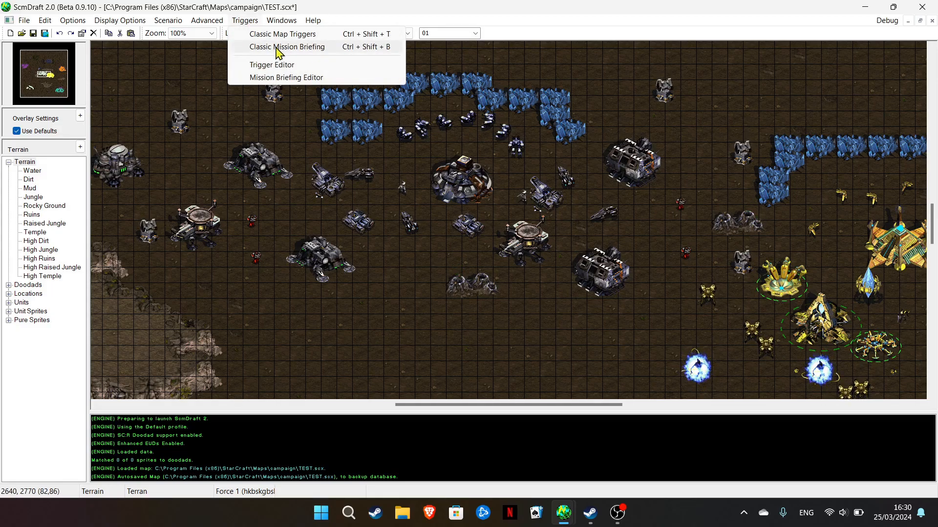
click(297, 47)
drag(392, 93, 313, 54)
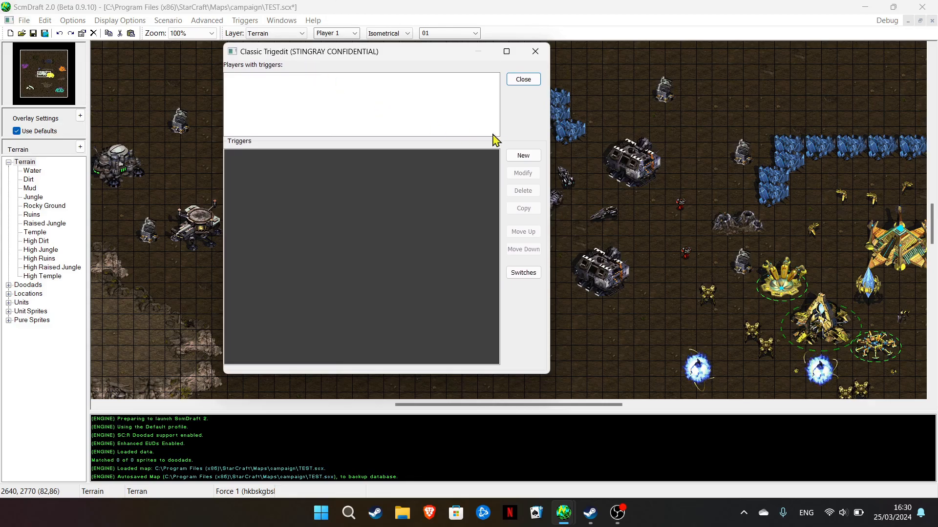
- Create a new mission briefing trigger that executes for Player 1 and Player 2
click(518, 156)
drag(295, 77, 645, 66)
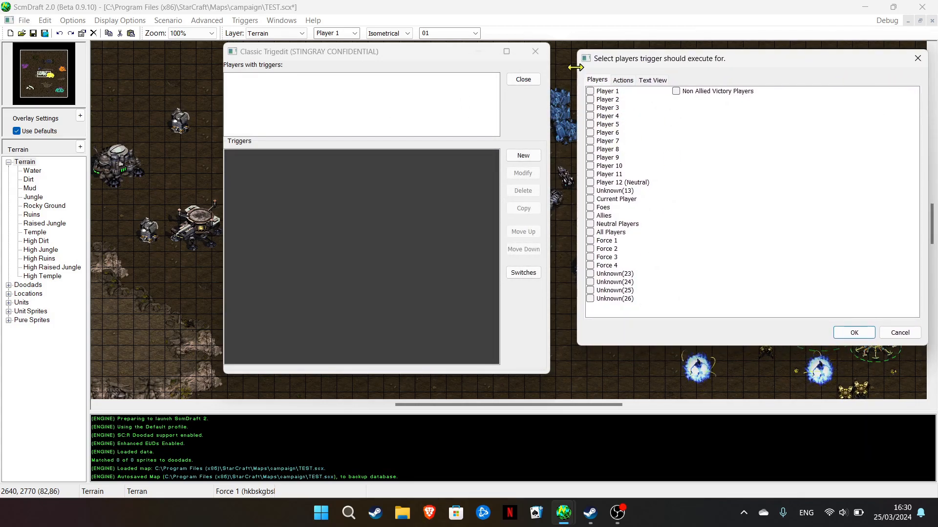
click(590, 92)
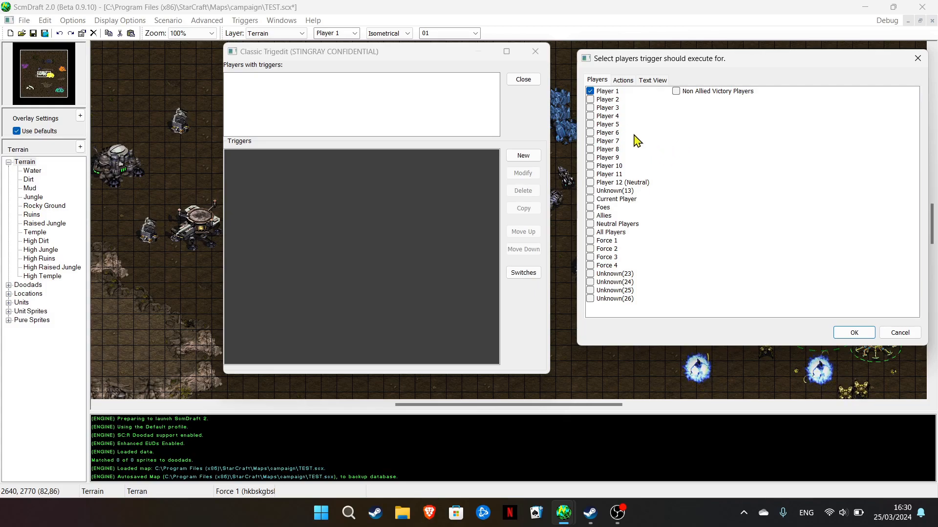
click(595, 100)
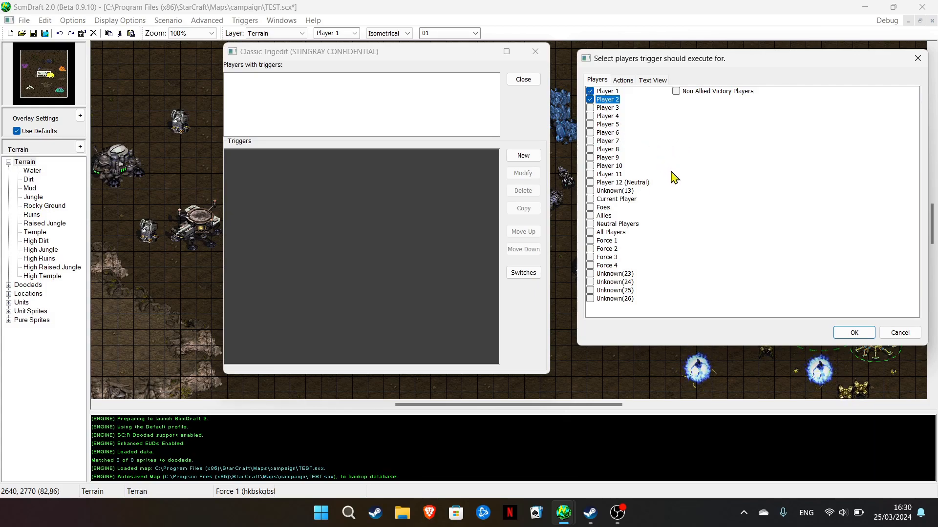
drag(644, 63, 605, 54)
click(600, 92)
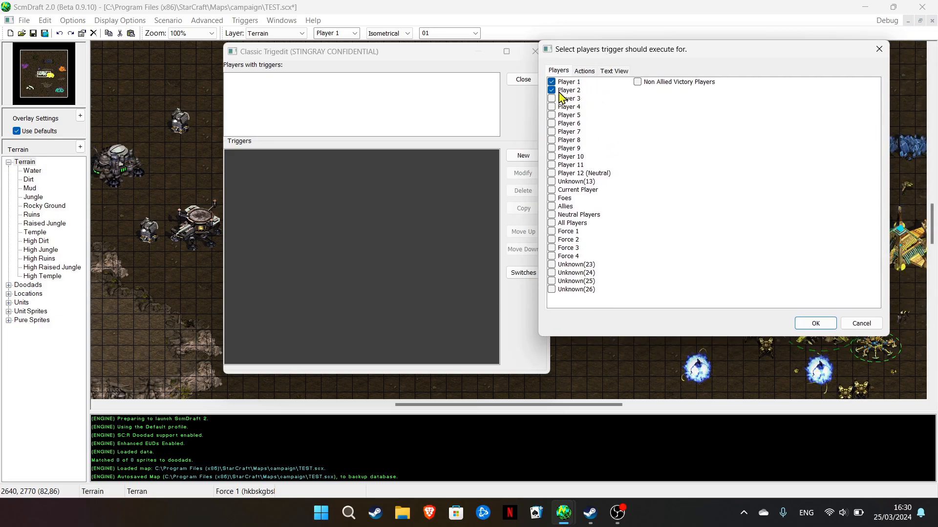
click(814, 324)
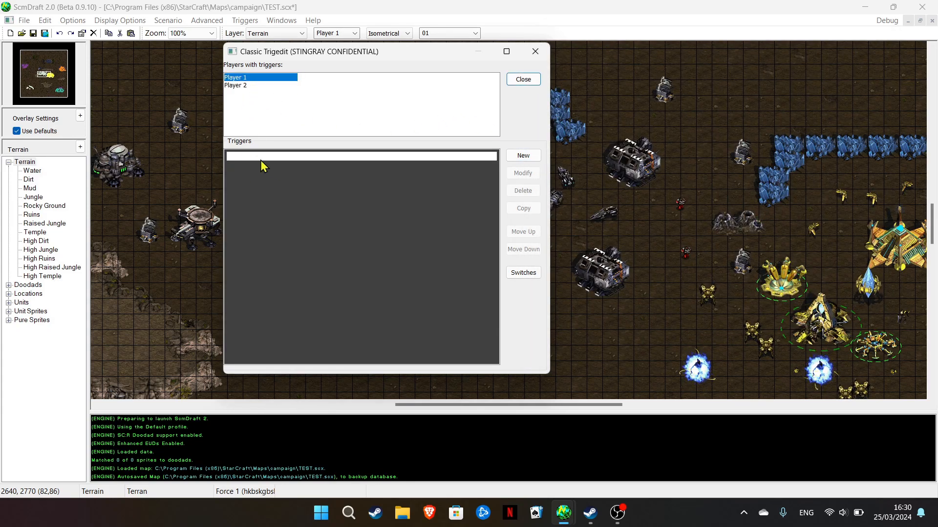
- Open Player 1's blank briefing trigger for editing and start a new action in it
click(244, 85)
click(244, 77)
double_click(253, 154)
click(273, 92)
drag(370, 74, 491, 78)
click(797, 95)
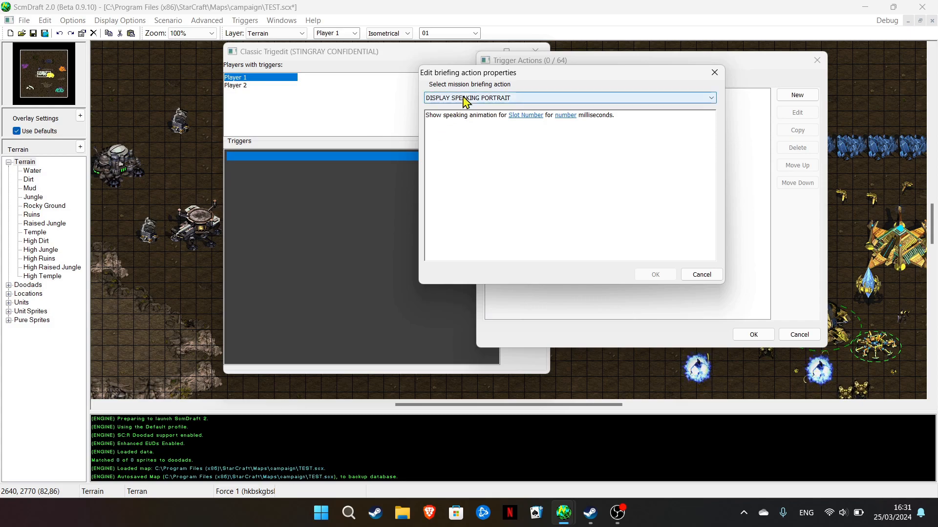
drag(452, 77, 161, 73)
drag(404, 70, 352, 44)
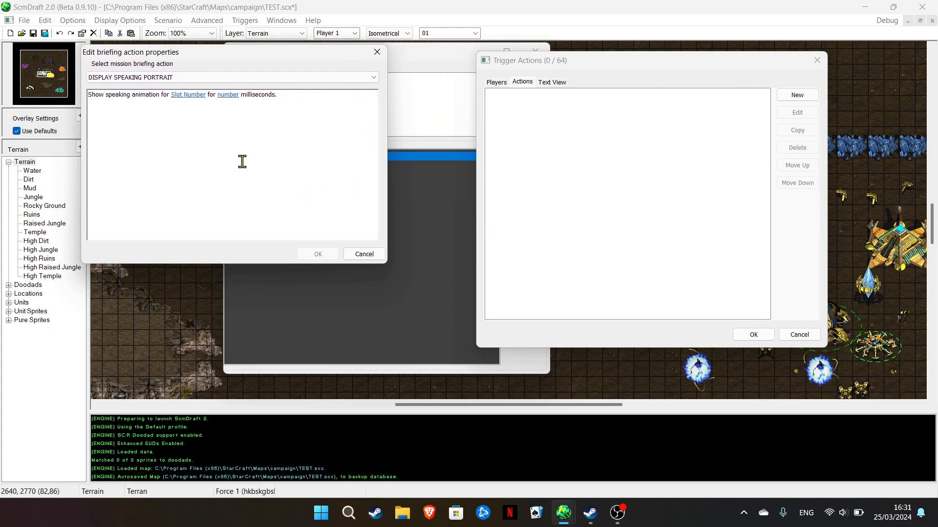
- Make the new action Mission Objectives with the text "-Destroy all enemy bases" and add it to the trigger
click(151, 80)
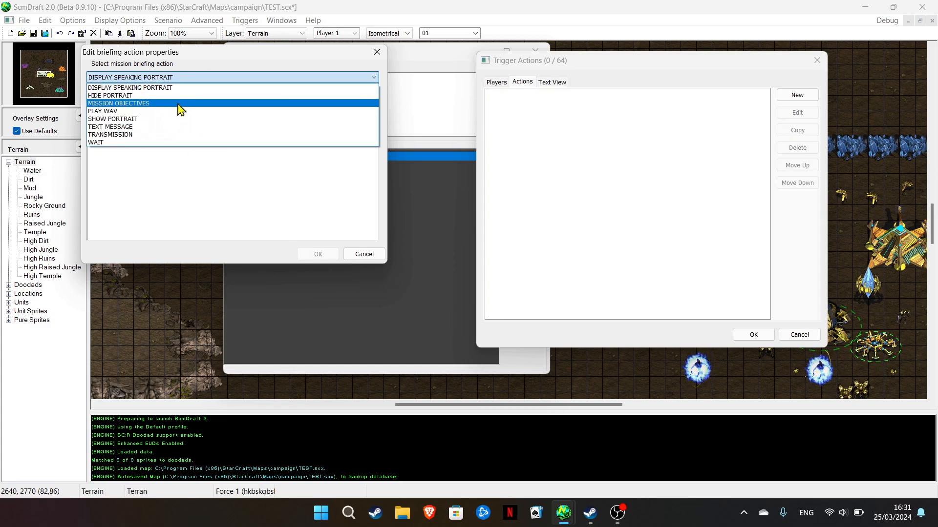
click(128, 103)
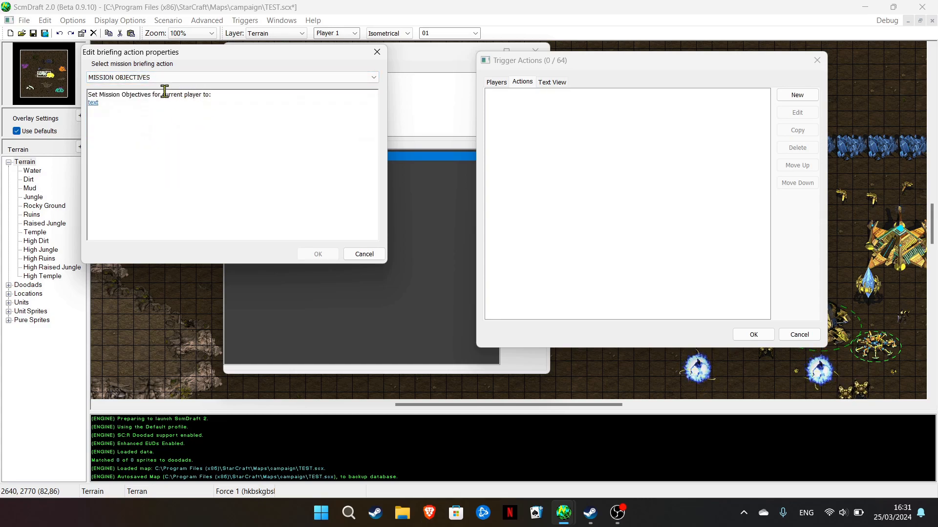
mouse_move(179, 55)
mouse_down()
mouse_move(286, 50)
mouse_move(231, 80)
mouse_move(193, 44)
mouse_up()
drag(111, 91, 337, 65)
click(107, 97)
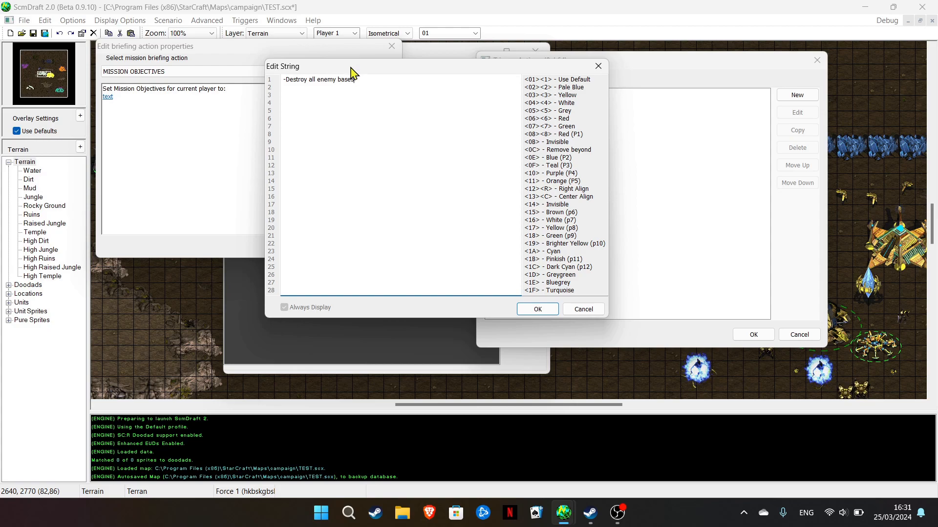
drag(375, 80, 247, 79)
click(314, 80)
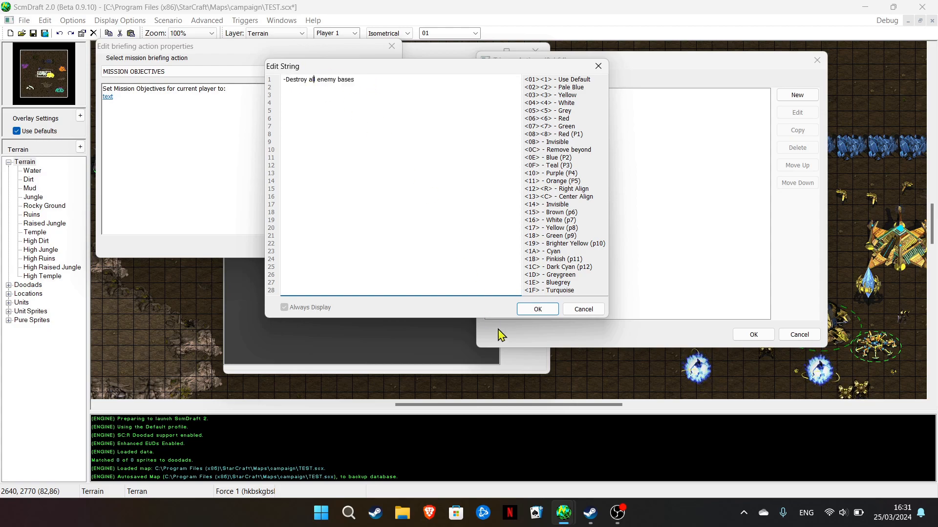
click(537, 309)
click(329, 248)
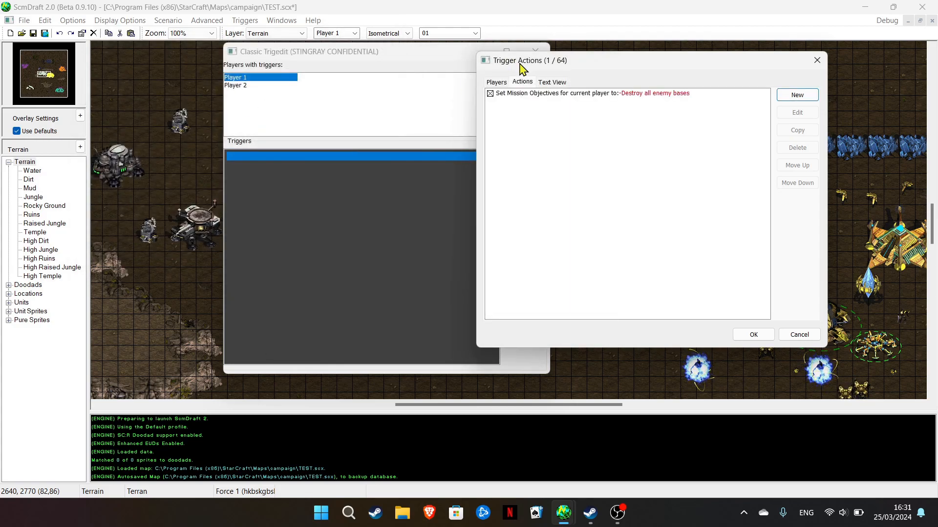
- Add a Show Portrait action for Alexei Stukov (Ghost) in slot 2
drag(516, 62, 331, 31)
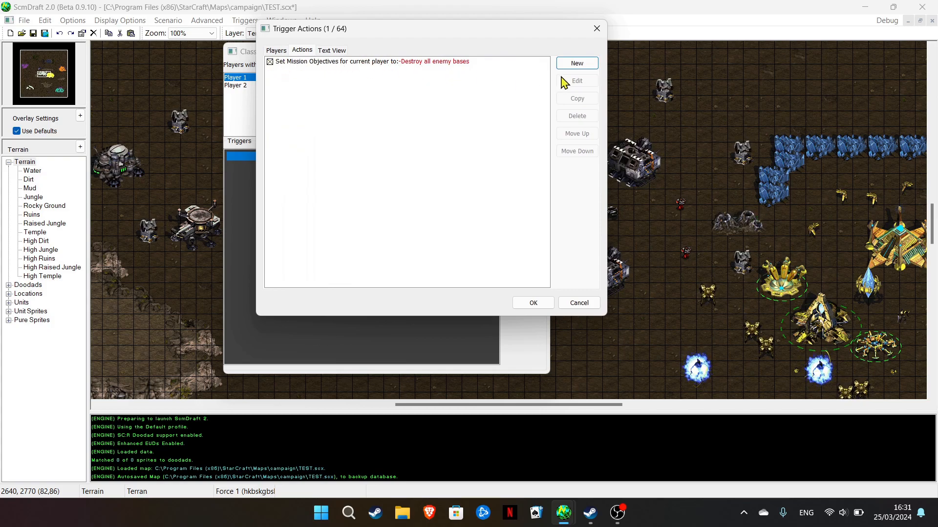
click(577, 63)
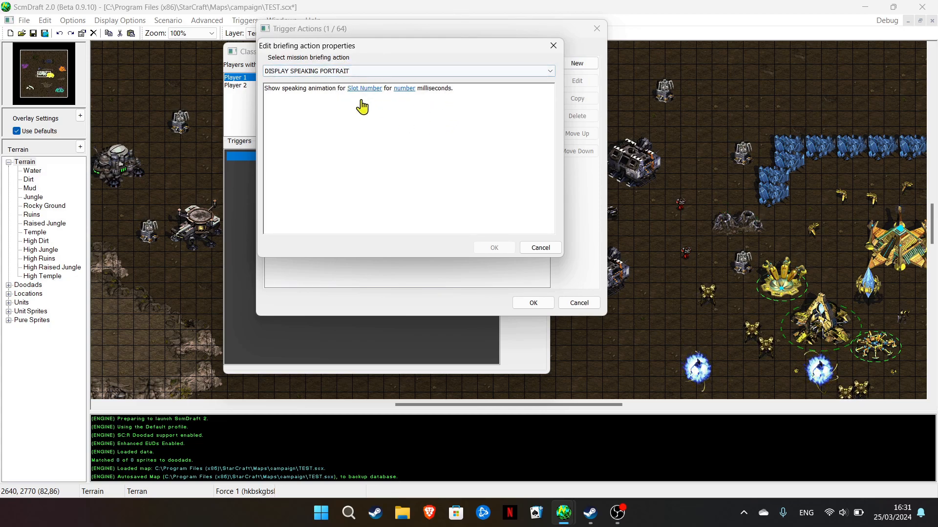
click(310, 72)
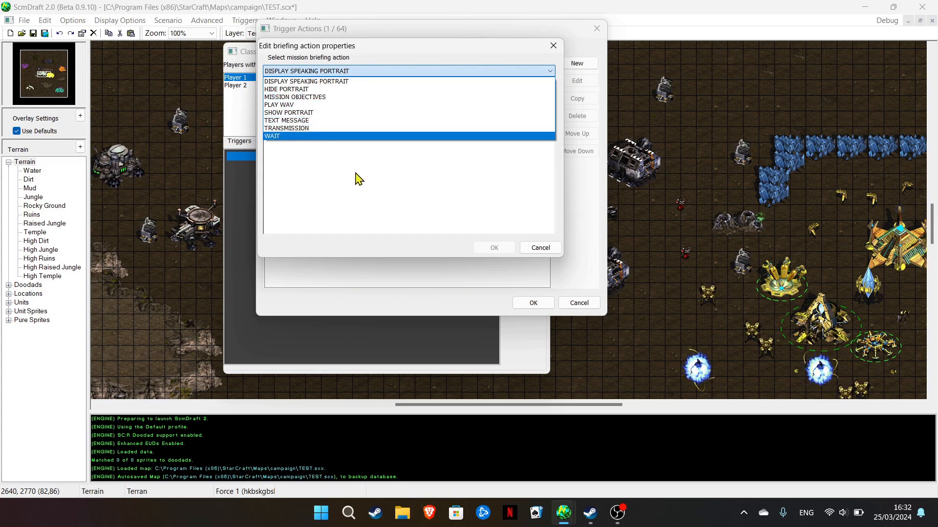
click(300, 113)
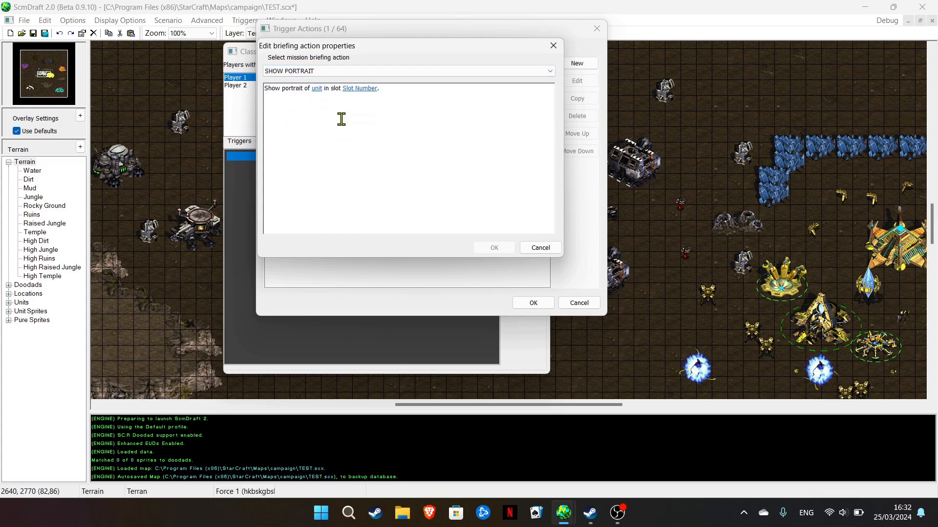
click(316, 88)
drag(387, 178, 389, 115)
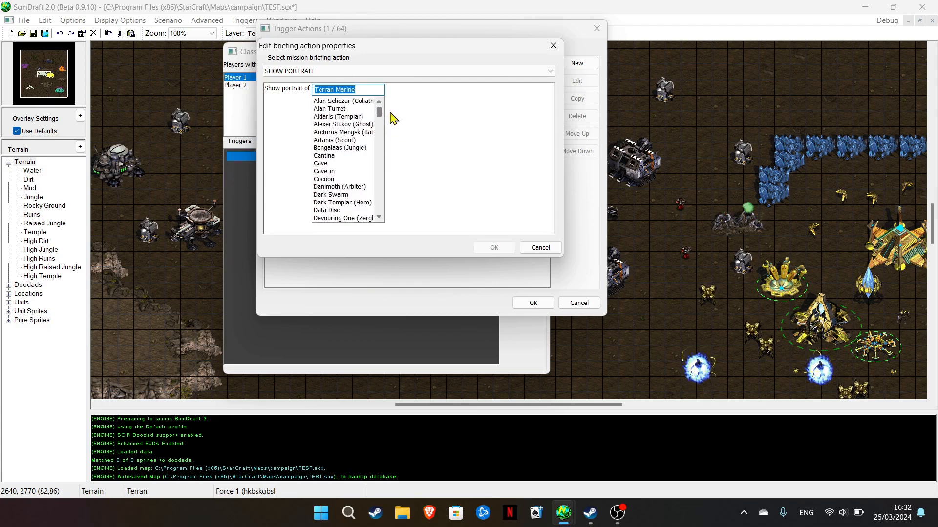
click(345, 124)
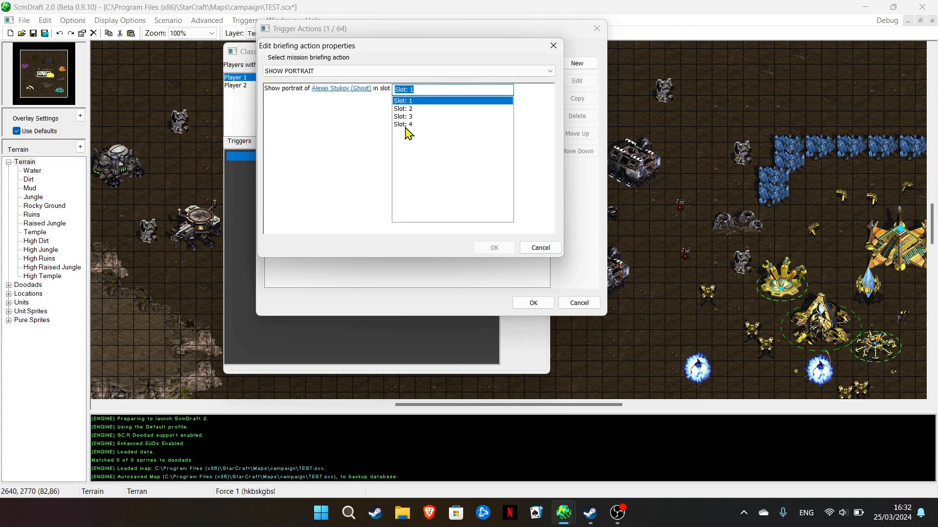
click(412, 112)
click(363, 110)
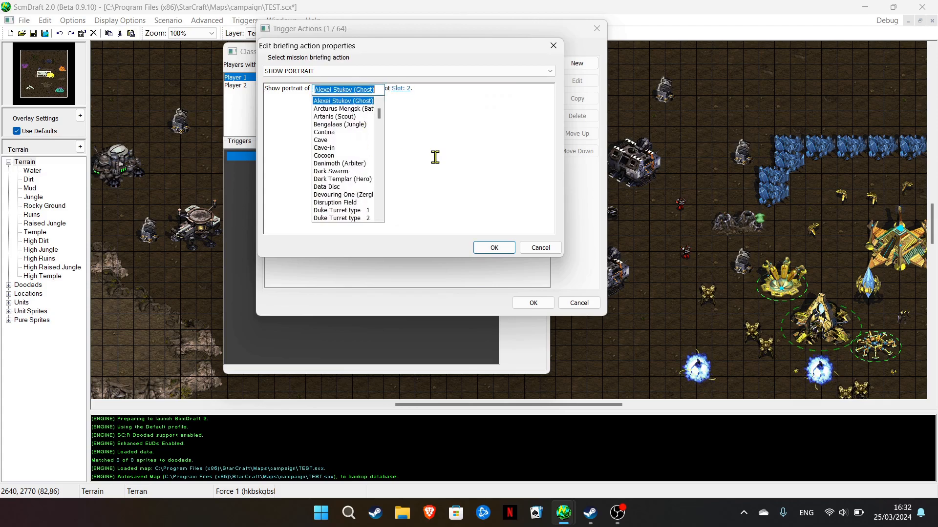
click(495, 253)
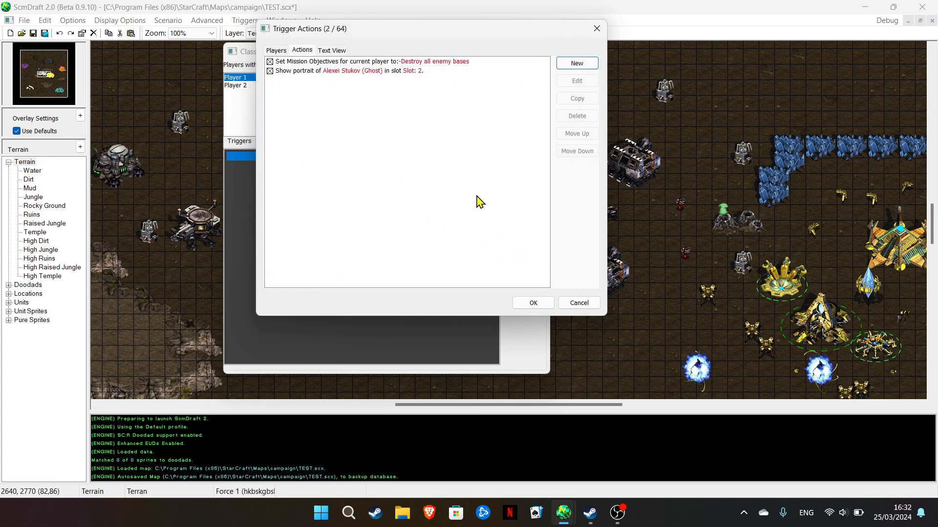
- Start another briefing action and set its type to Show Portrait
click(569, 65)
mouse_move(274, 90)
mouse_down()
mouse_move(316, 92)
mouse_move(277, 88)
mouse_up()
click(326, 93)
click(299, 91)
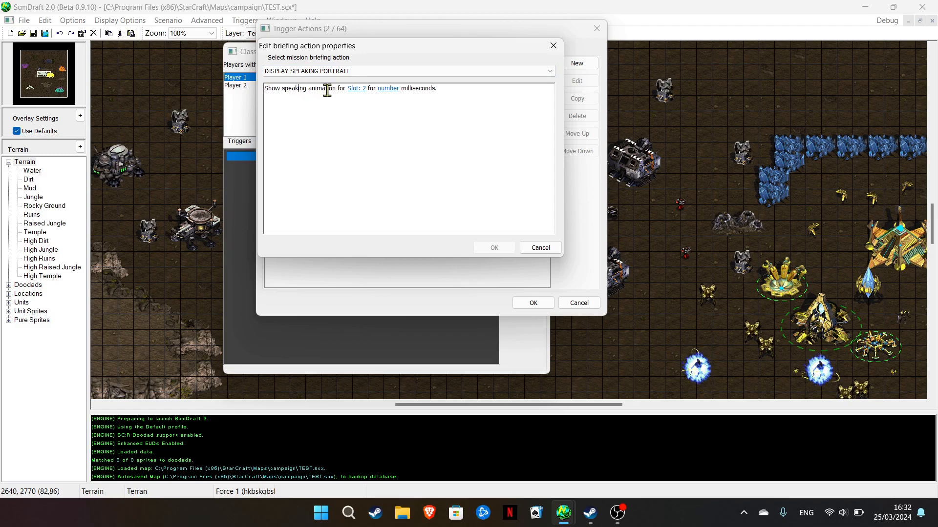
click(340, 72)
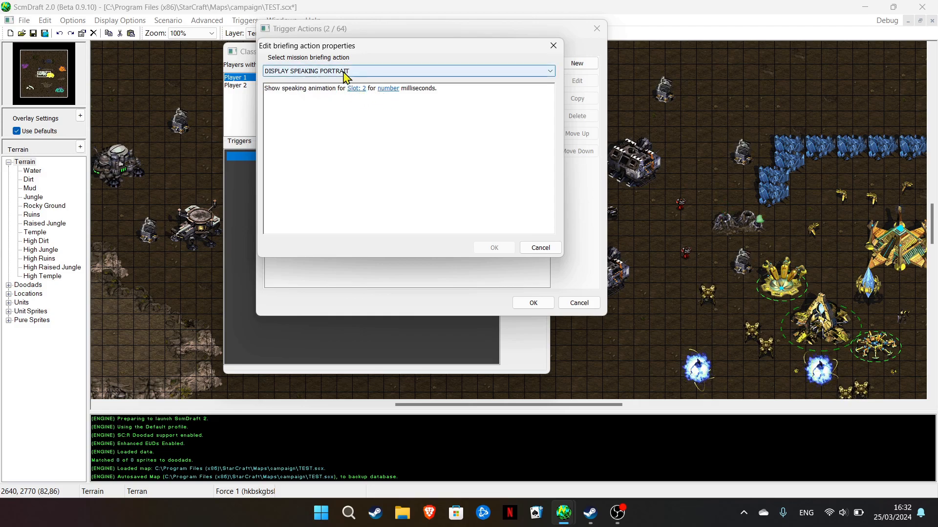
click(309, 107)
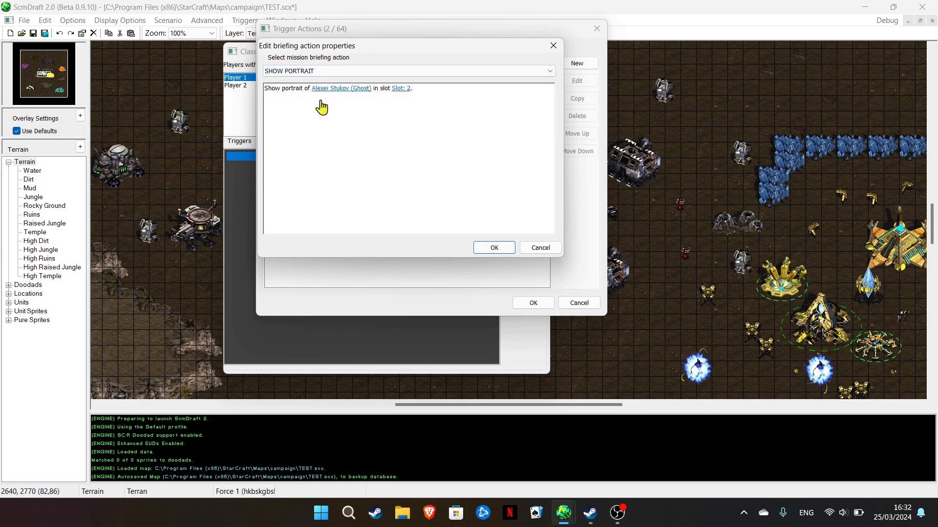
- Set the portrait unit to Arcturus Mengsk (Battlecruiser) in slot 3 and add the action to the trigger
mouse_move(384, 89)
mouse_down()
mouse_move(279, 92)
mouse_move(384, 86)
mouse_up()
click(283, 91)
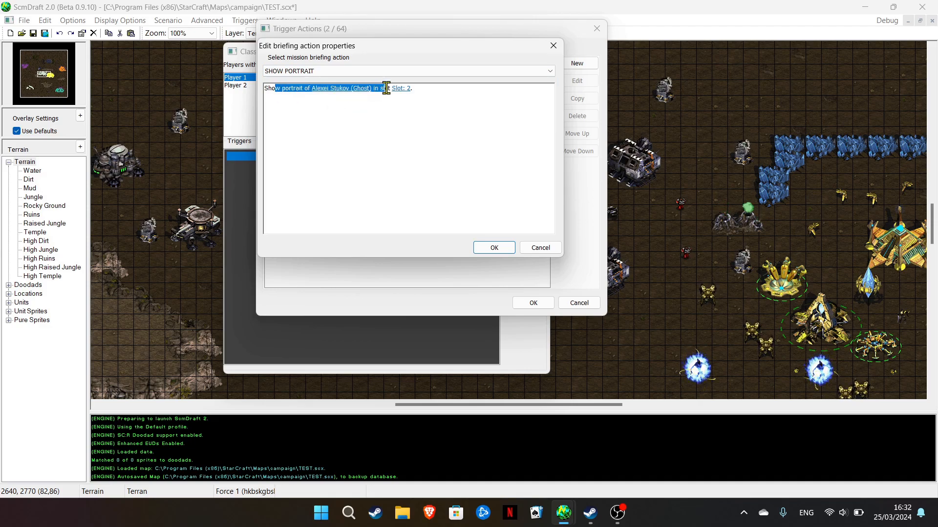
click(389, 89)
click(335, 92)
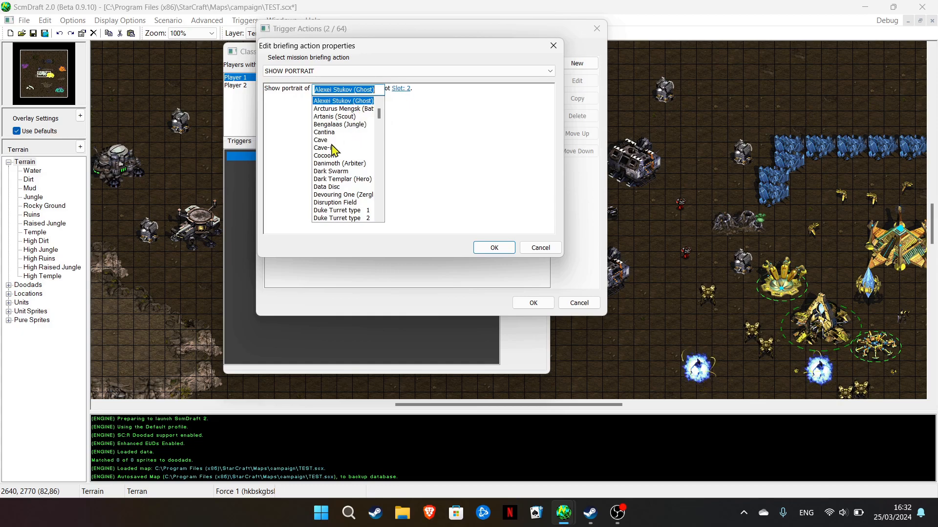
click(337, 109)
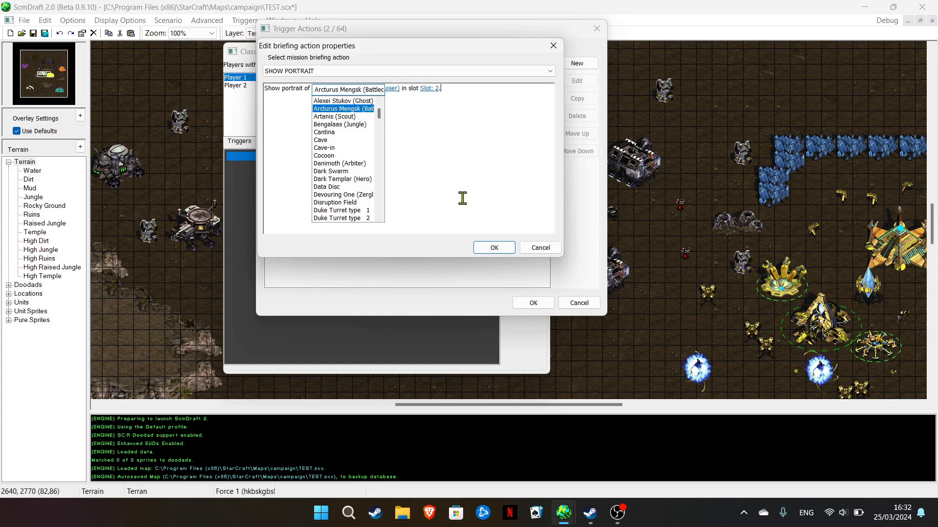
click(384, 112)
click(429, 91)
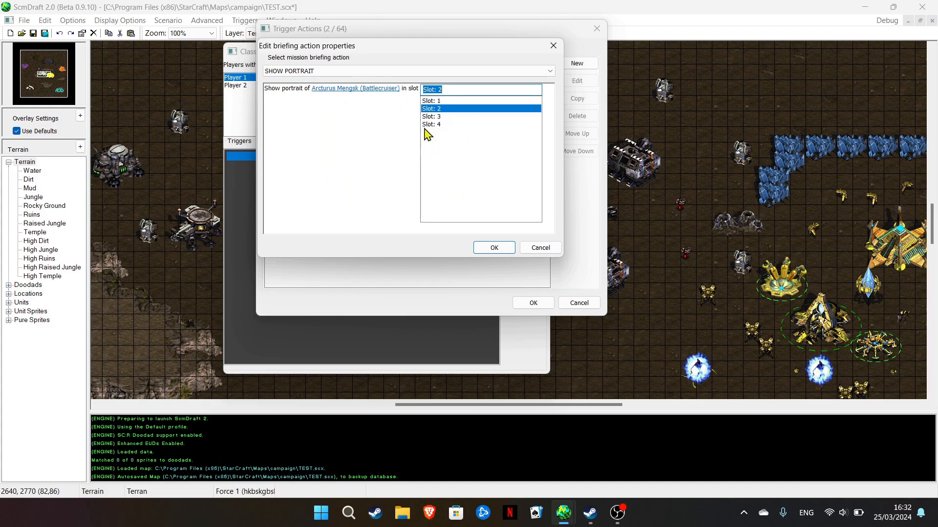
click(432, 117)
click(494, 247)
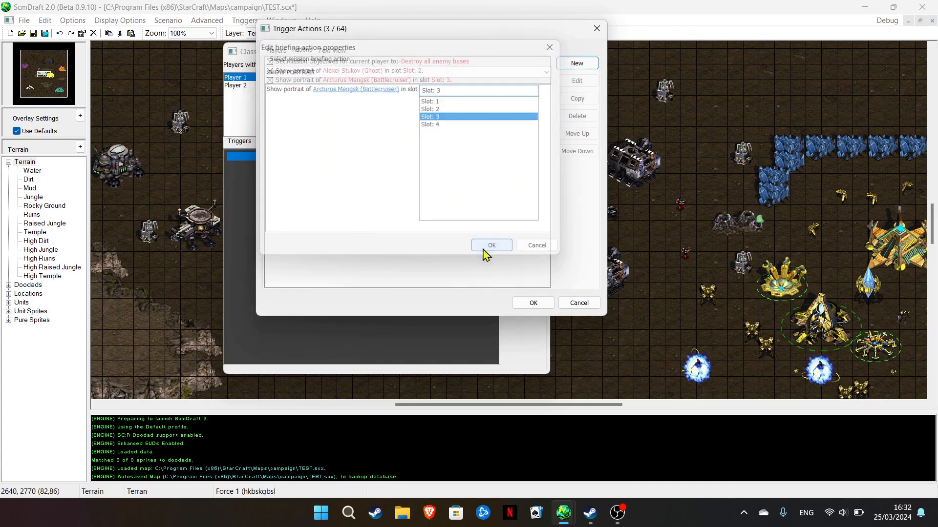
- Start a new briefing action and set its type to Display Speaking Portrait
drag(339, 28, 600, 52)
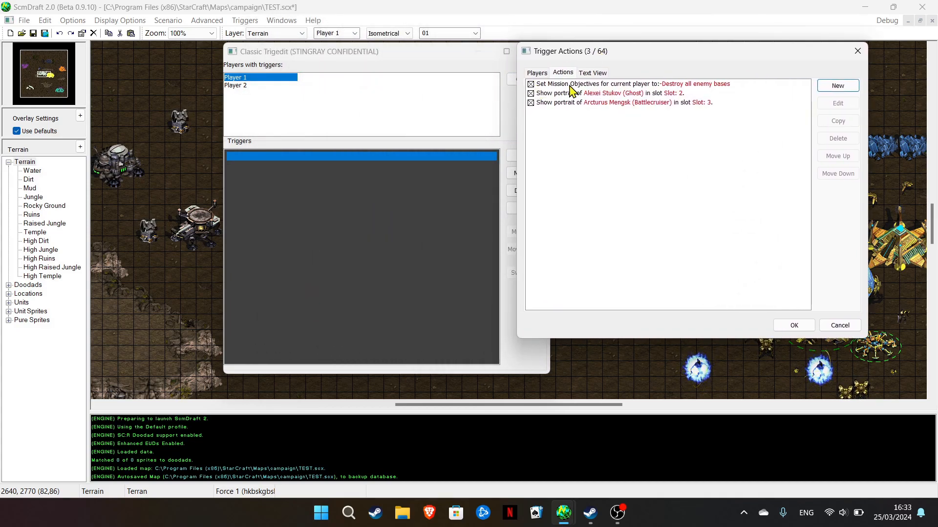
drag(687, 52, 724, 34)
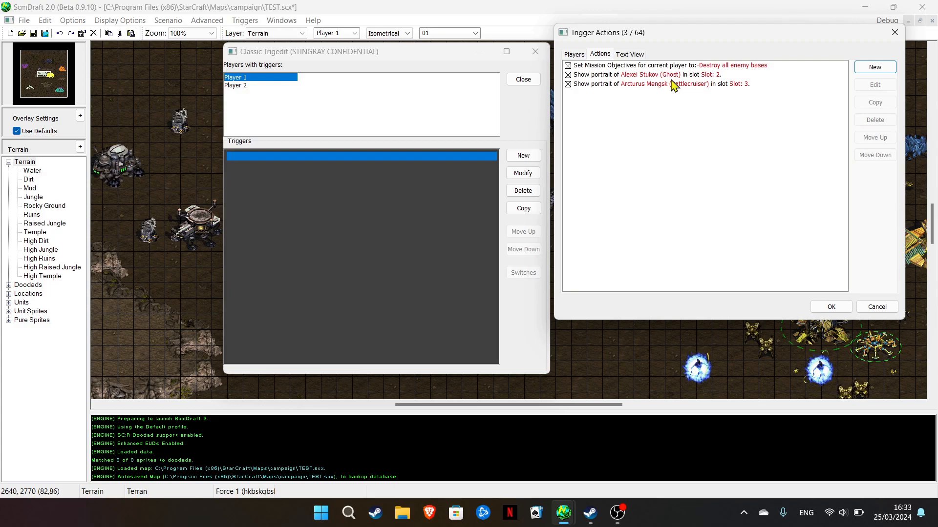
click(884, 69)
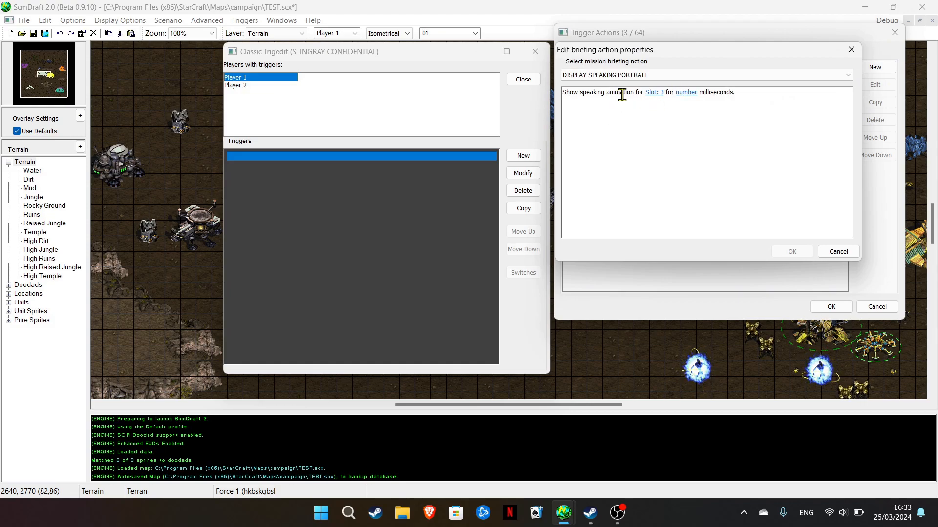
click(621, 76)
click(597, 116)
click(597, 74)
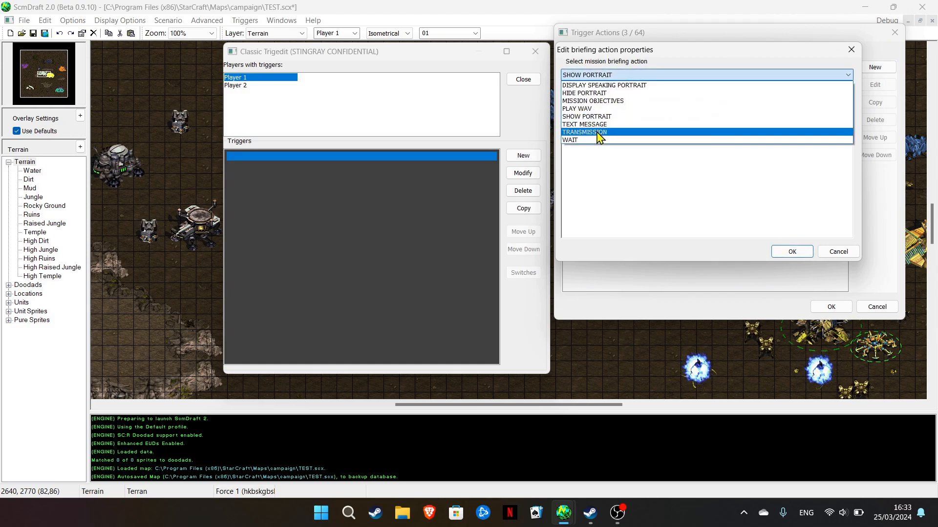
click(613, 86)
drag(625, 52, 504, 45)
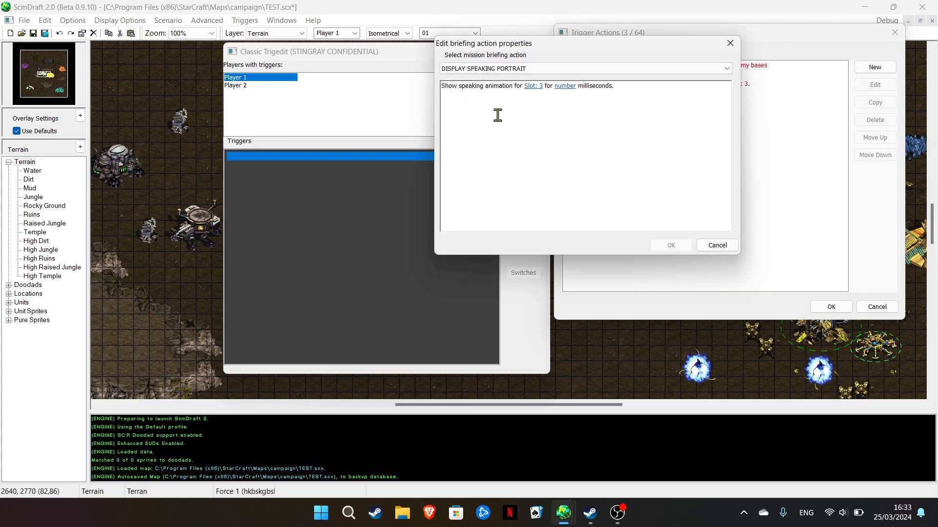
- Set the speaking animation to slot 2 for 10000 milliseconds and add the action to the trigger
click(534, 87)
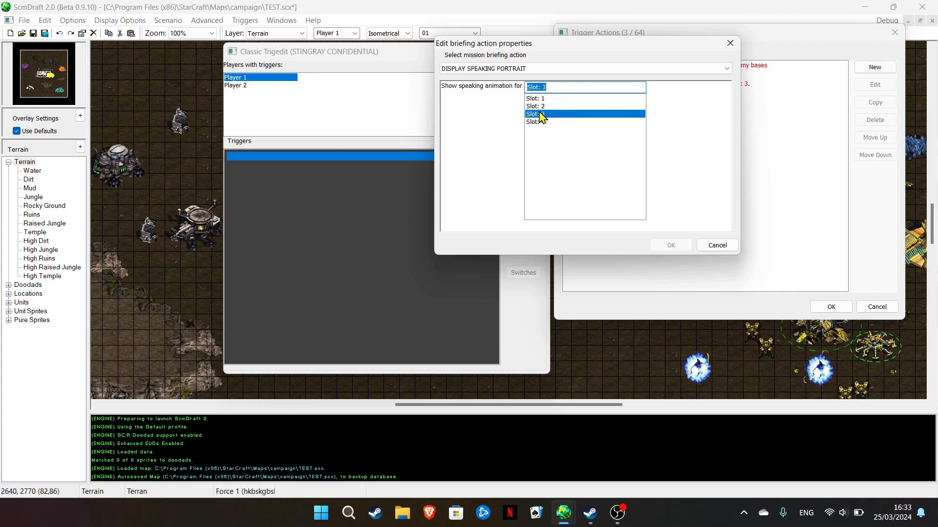
click(537, 106)
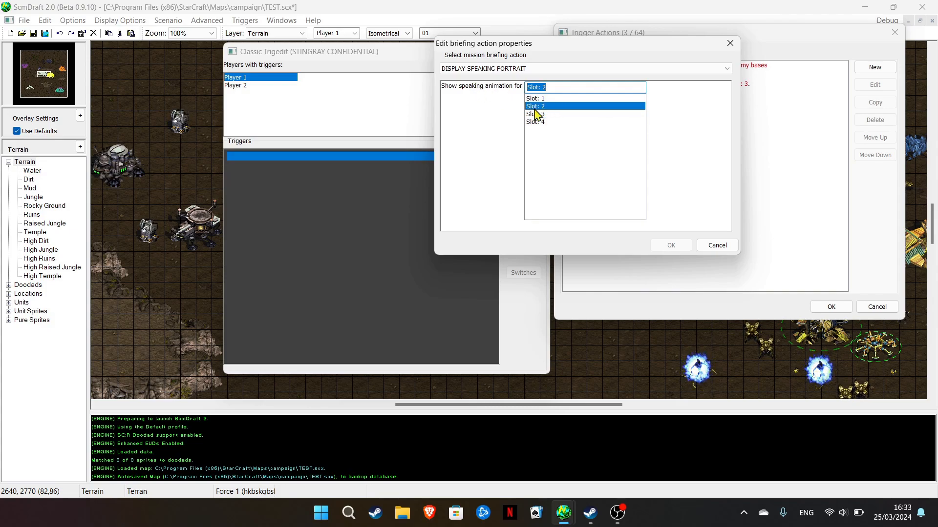
click(505, 105)
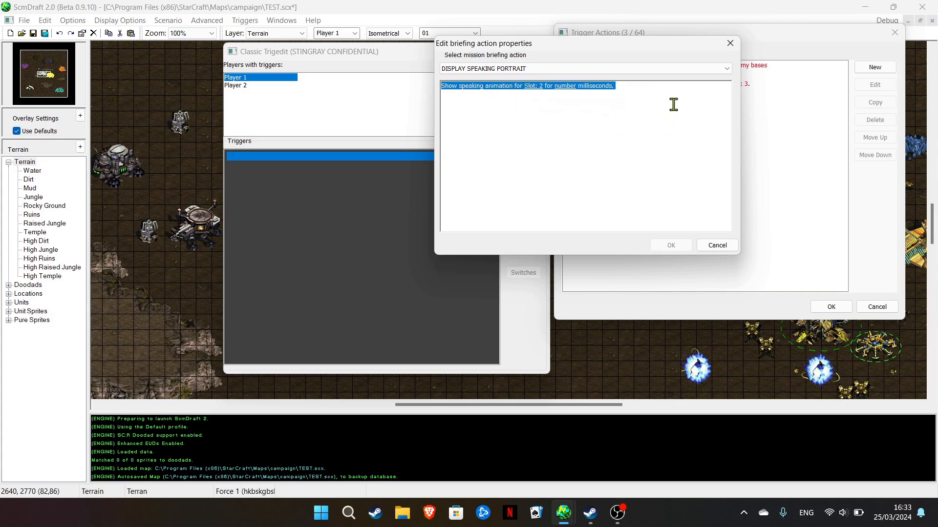
click(672, 105)
click(565, 87)
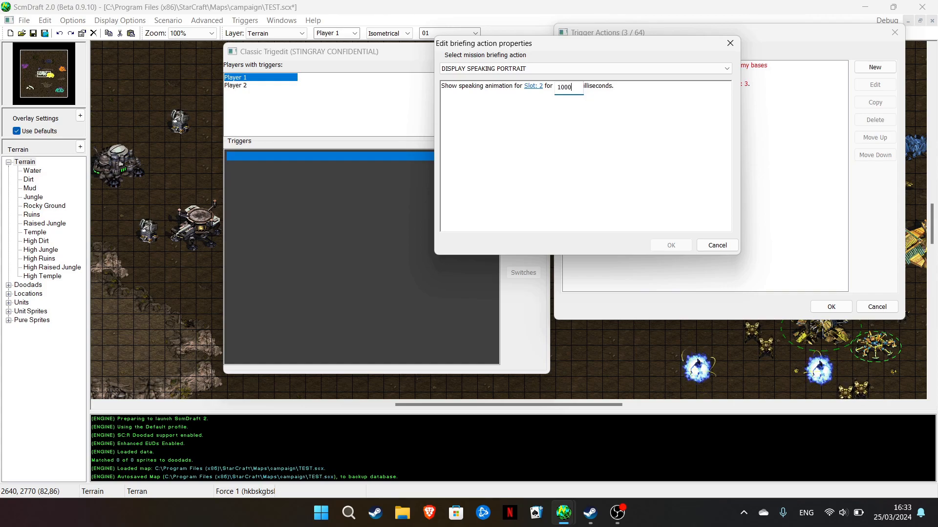
key(BackSpace)
key(BackSpace)
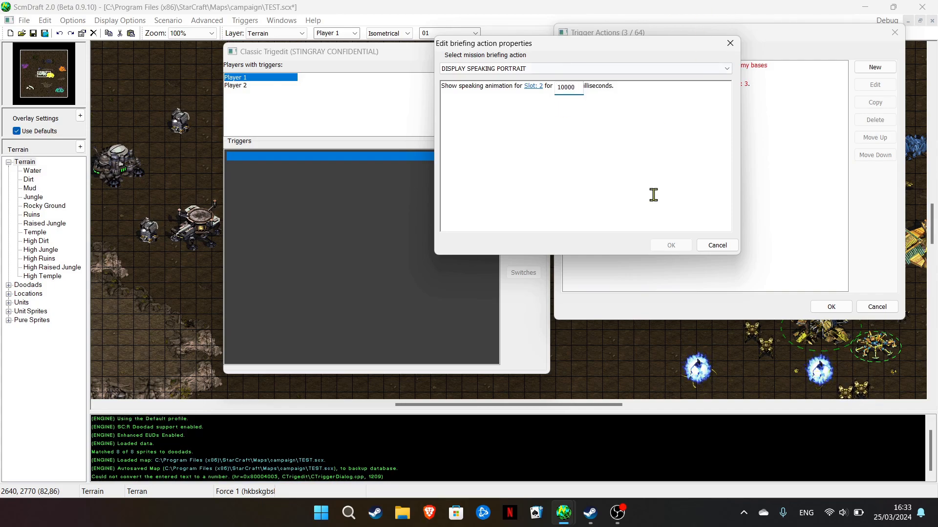
click(662, 224)
click(668, 245)
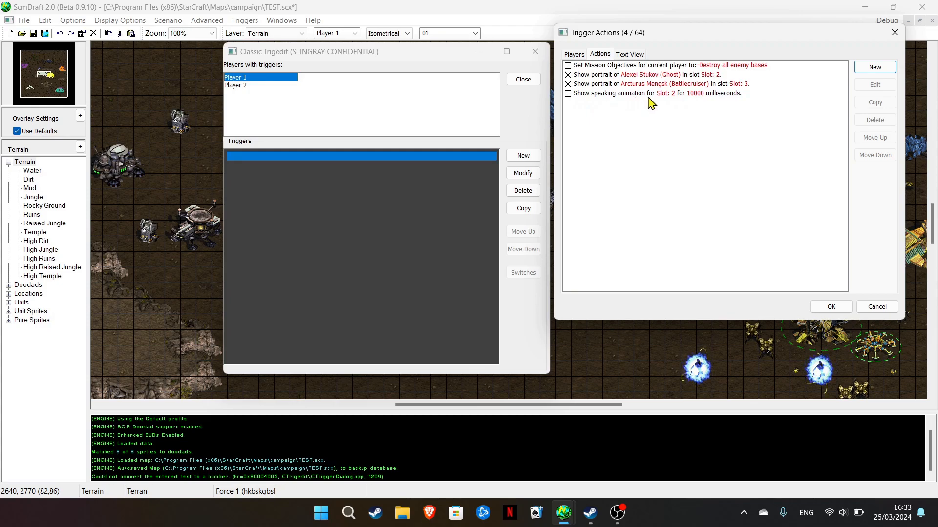
- Add a Text Message action that displays "LIke and subscribe" for 10000 milliseconds
drag(680, 37, 618, 33)
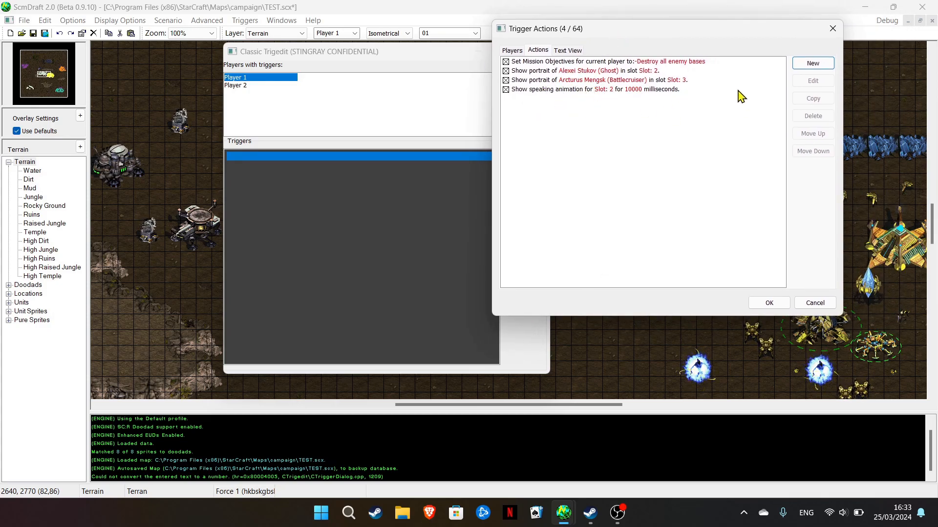
click(803, 65)
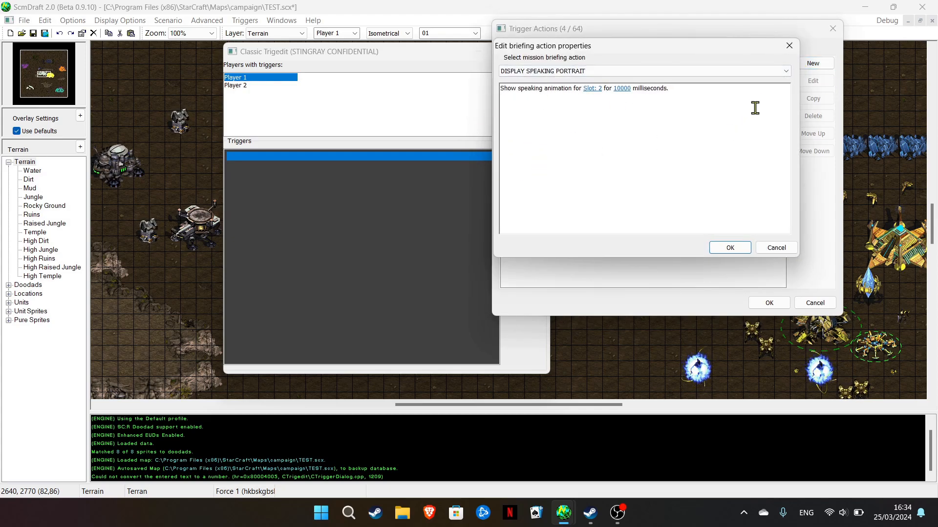
click(562, 71)
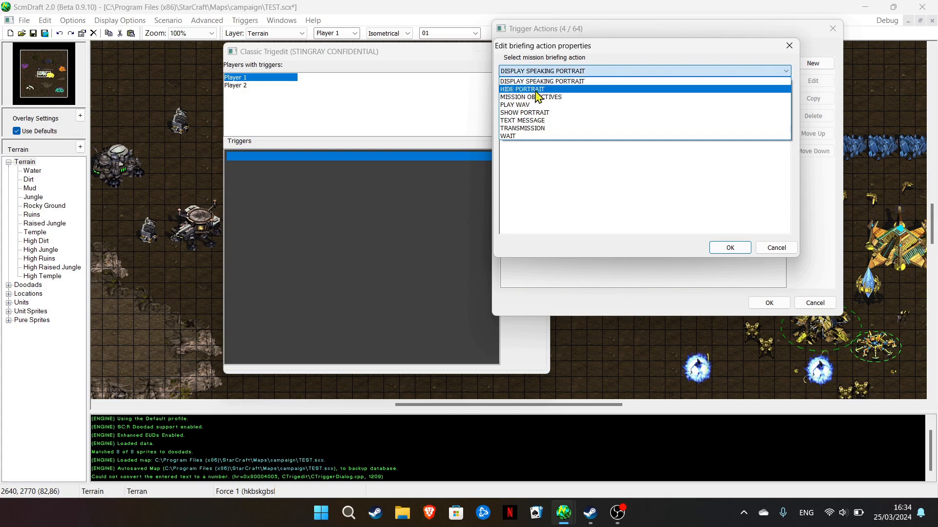
click(541, 120)
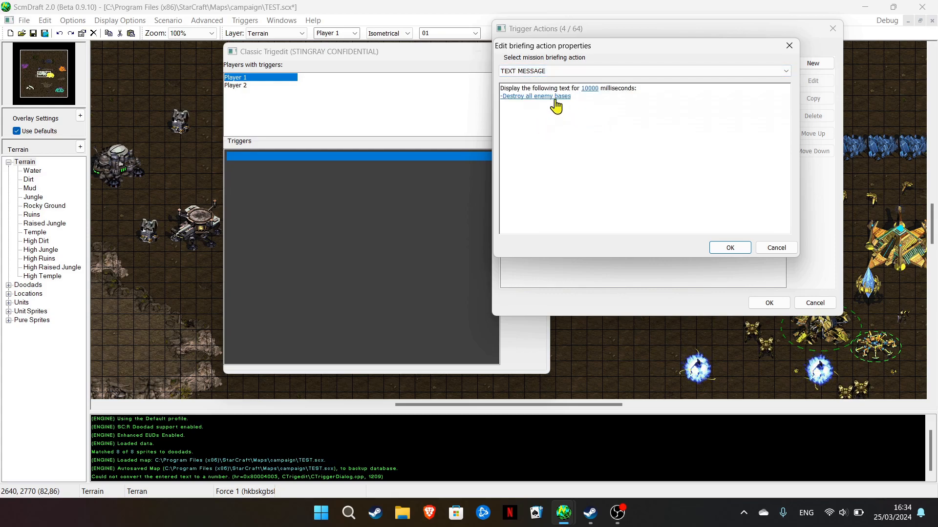
click(524, 97)
key(BackSpace)
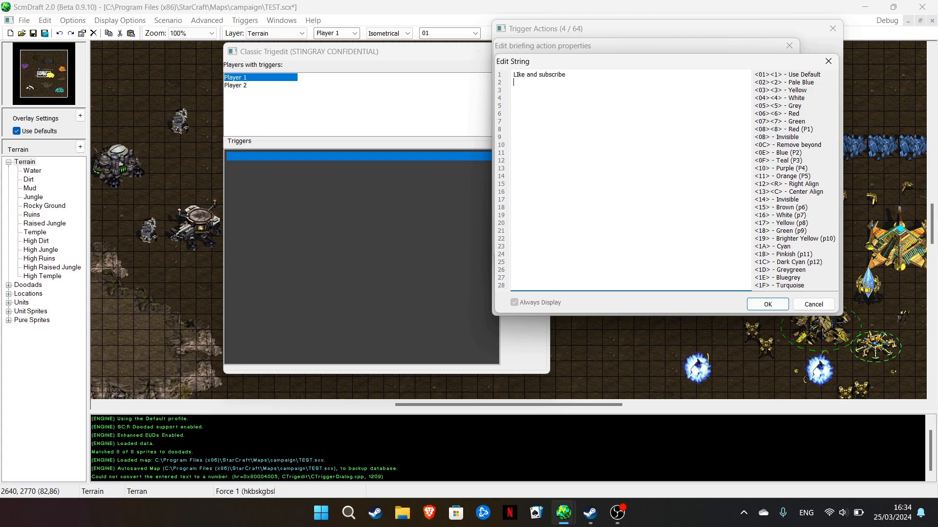
click(781, 307)
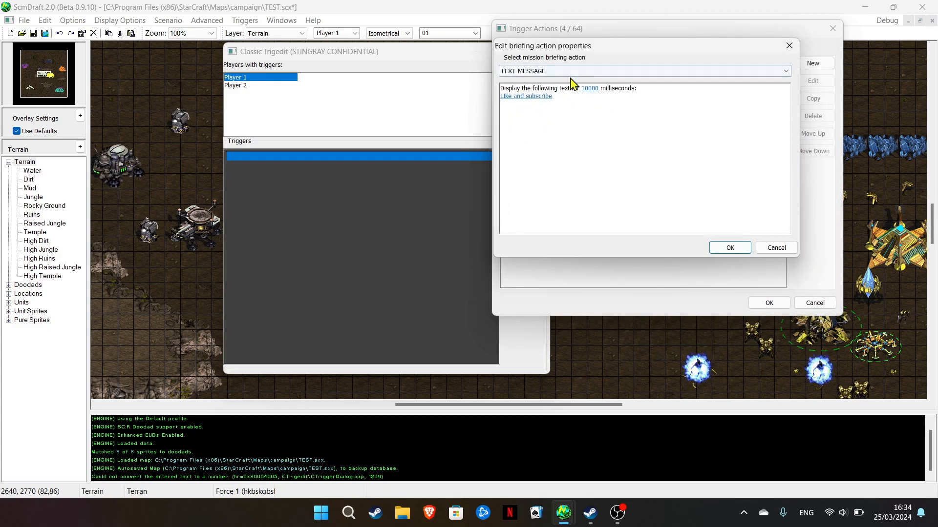
drag(560, 45, 234, 40)
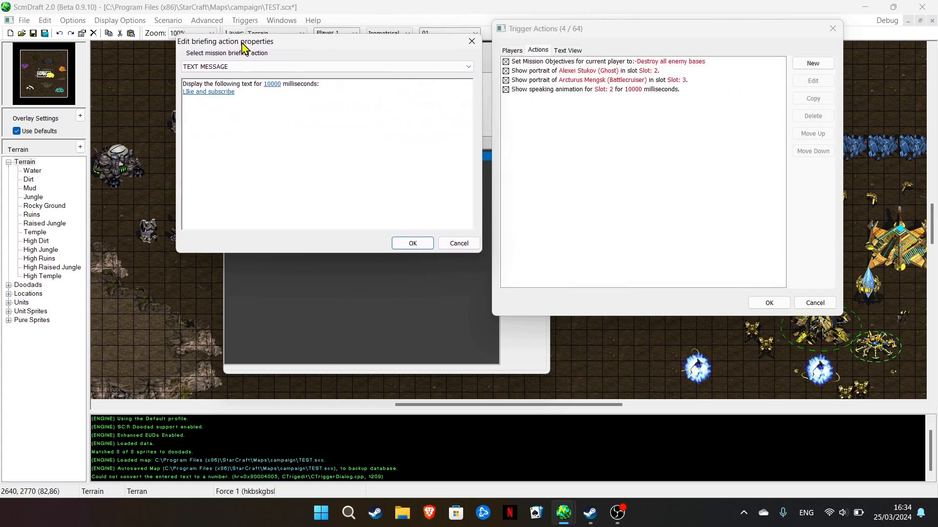
click(402, 243)
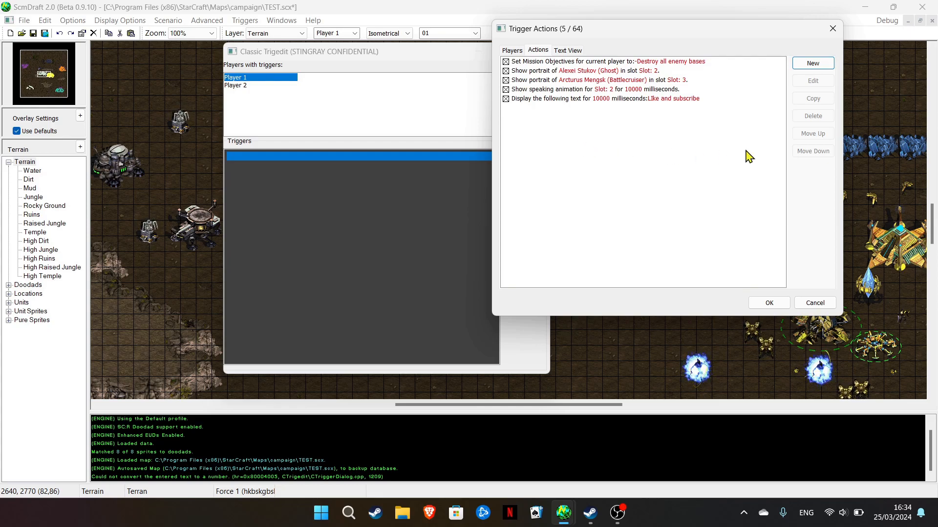
- Add a Wait action that pauses the briefing for 17000 milliseconds
click(813, 63)
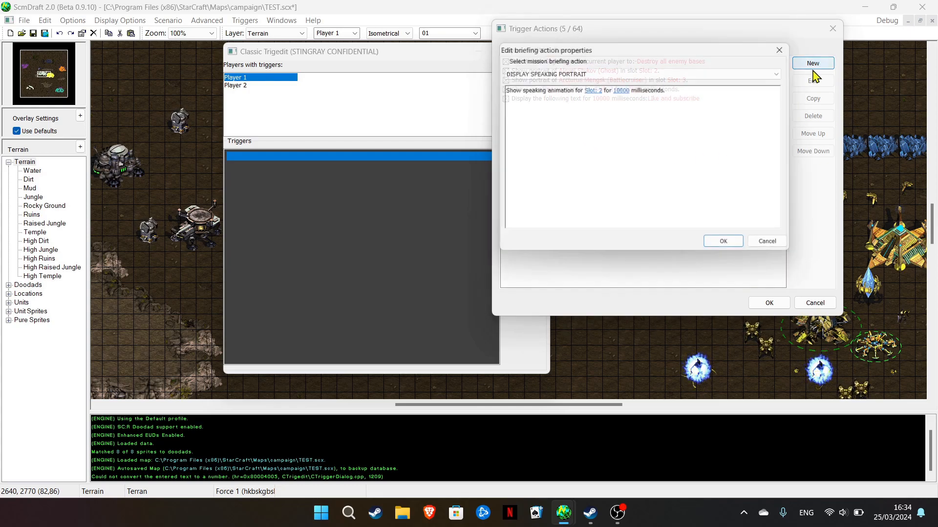
click(513, 71)
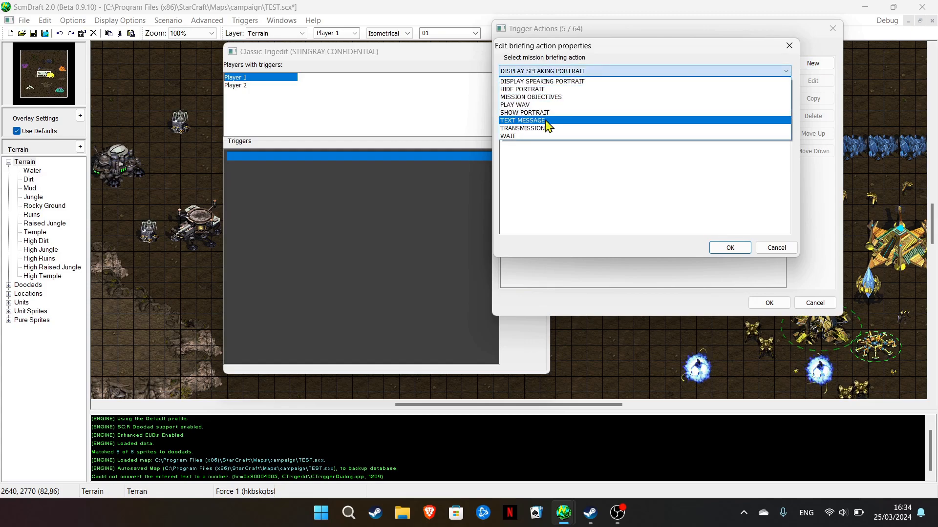
click(630, 52)
click(587, 70)
click(508, 136)
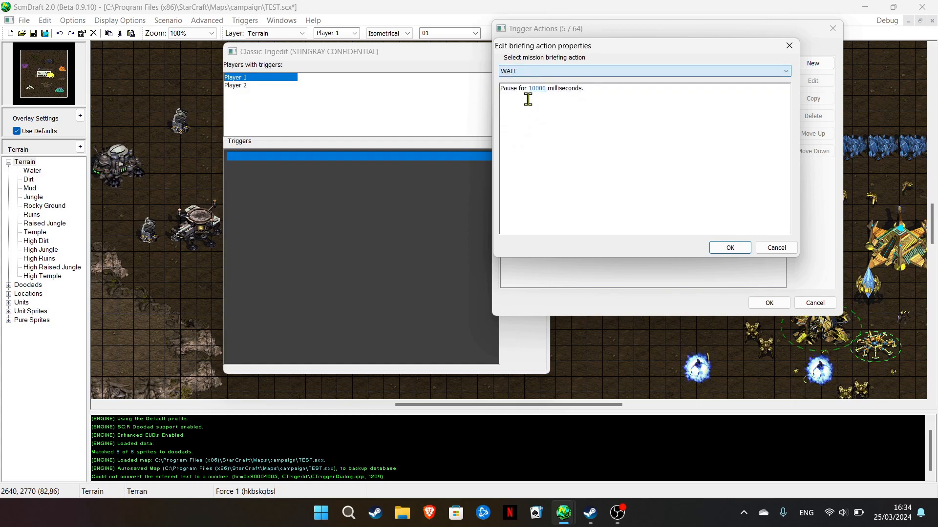
click(540, 89)
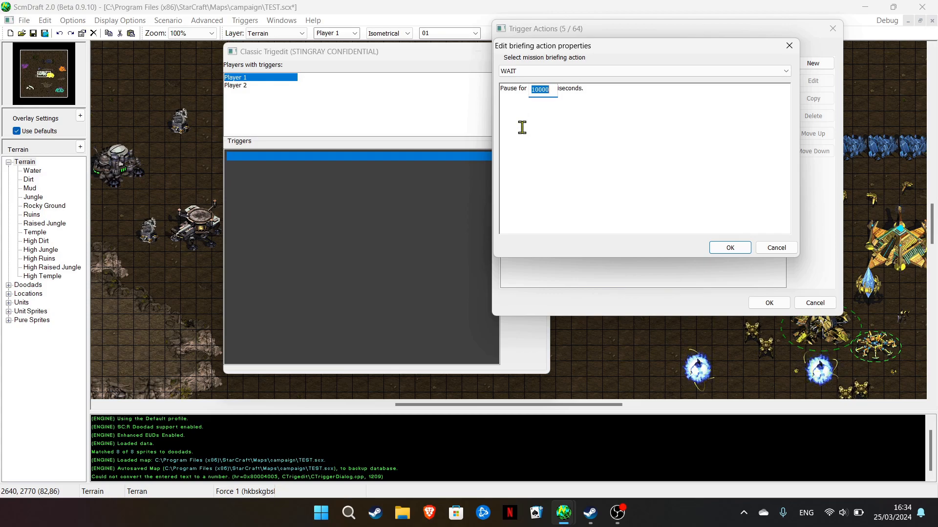
text(170)
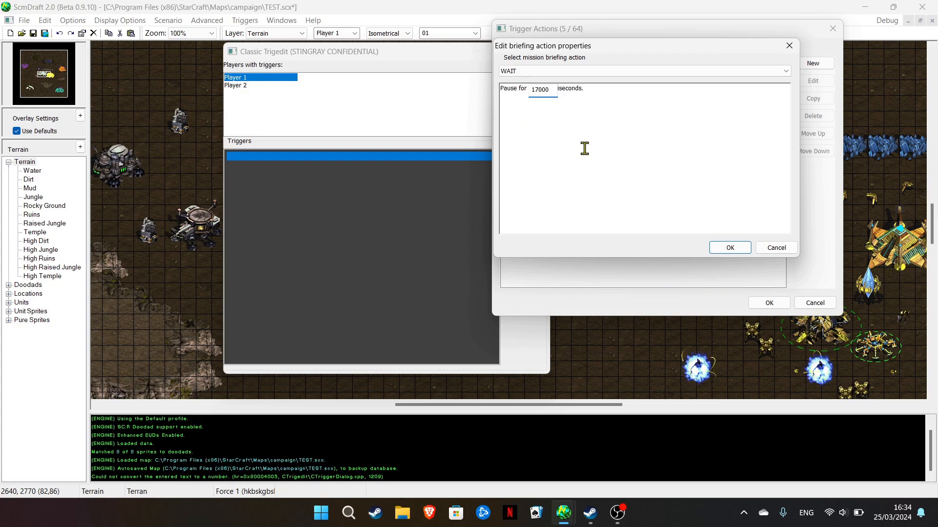
click(730, 248)
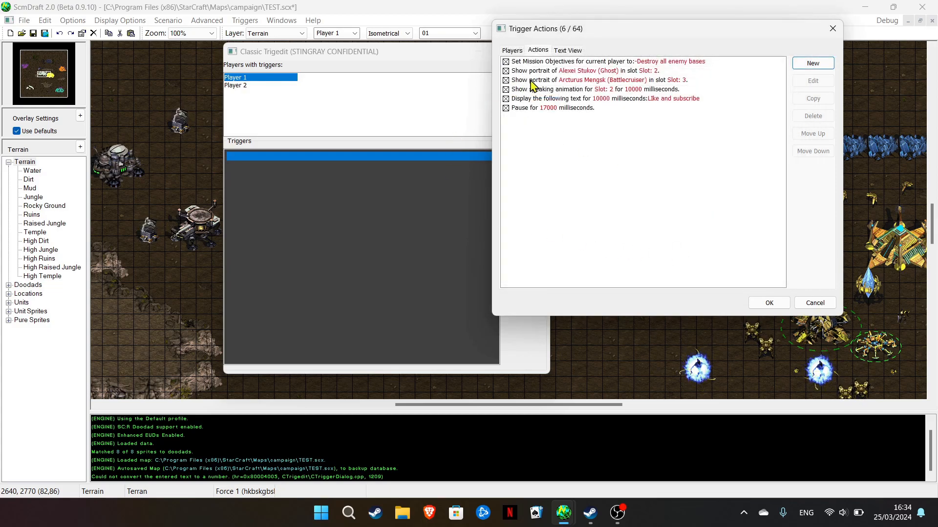
click(528, 90)
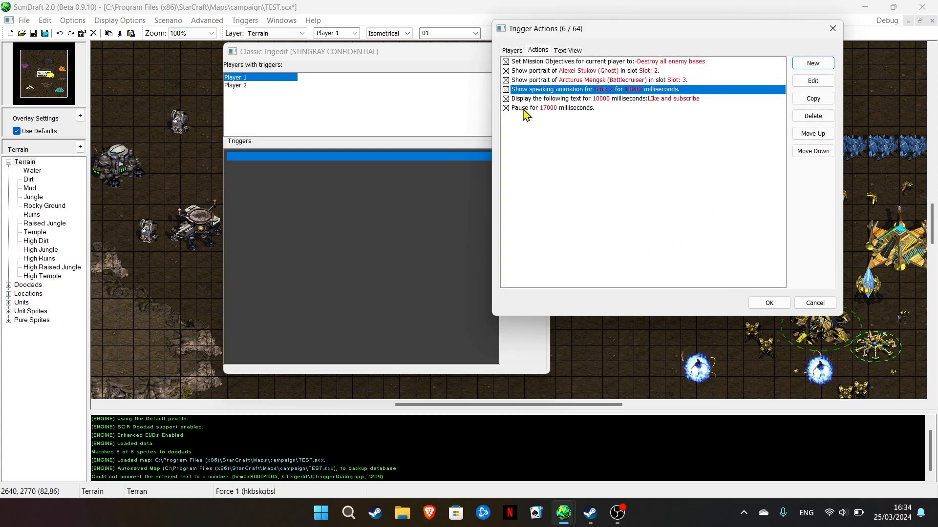
click(524, 108)
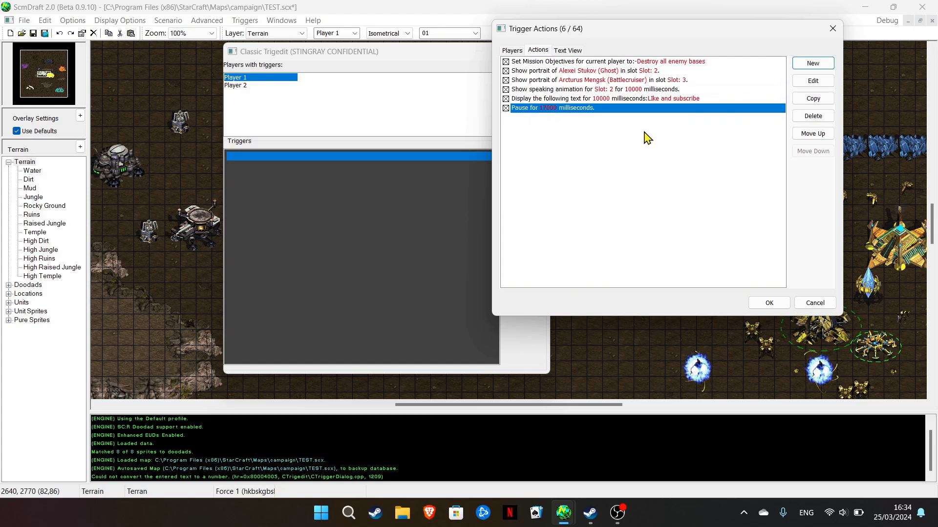
click(808, 57)
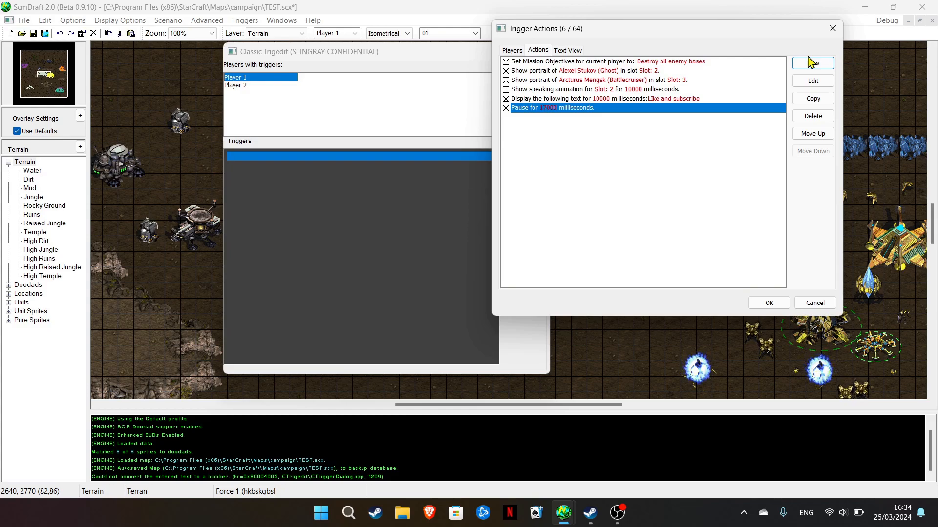
- Select the Mission Objectives action and start another briefing action of type Display Speaking Portrait
drag(796, 31, 750, 25)
click(507, 59)
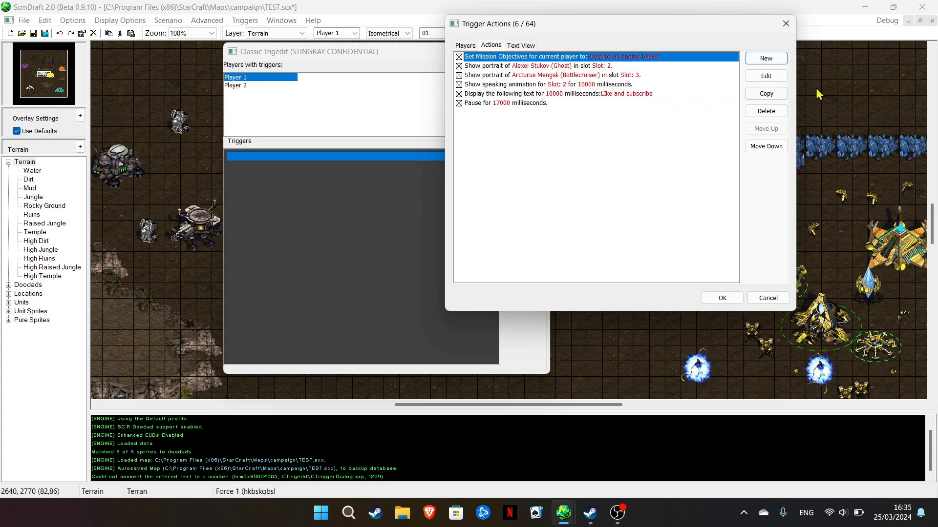
click(771, 60)
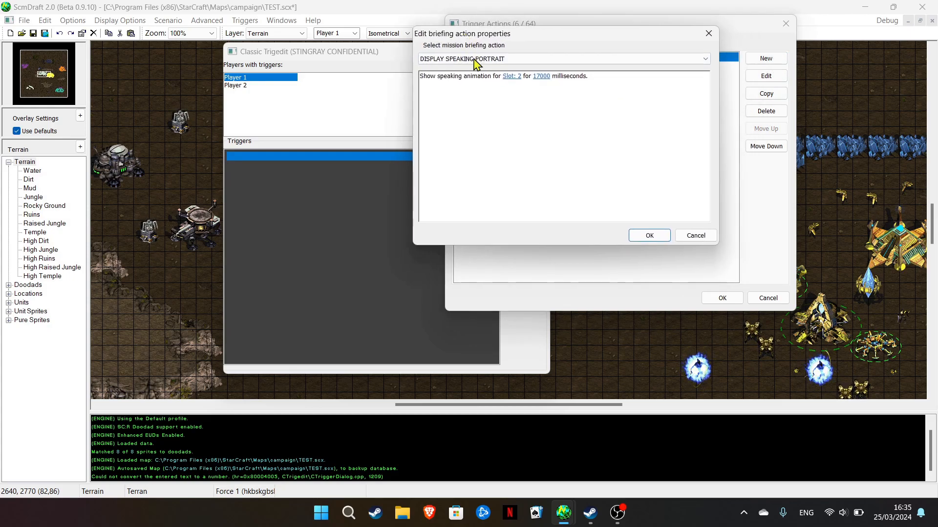
drag(463, 35, 274, 15)
drag(395, 15, 307, 24)
click(206, 52)
click(203, 63)
- Set the new speaking animation to slot 3 with a duration of 7000 milliseconds
click(245, 70)
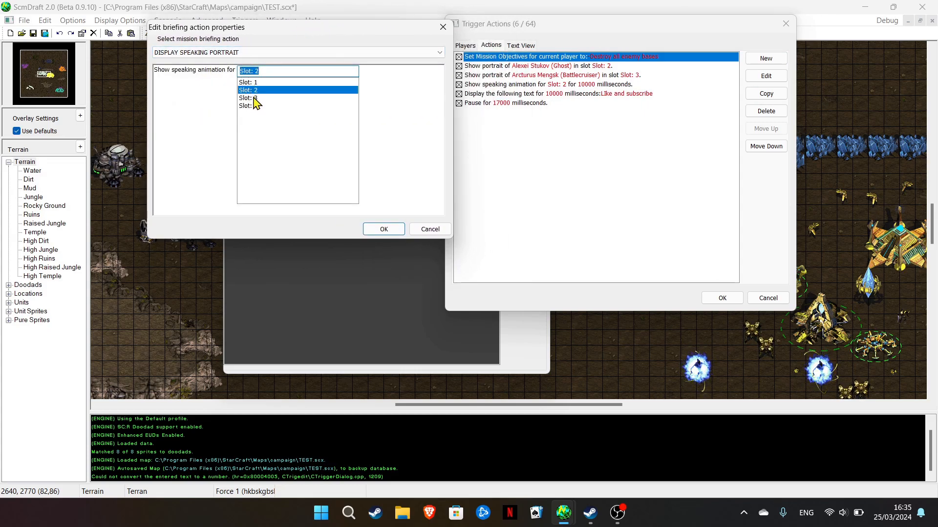
click(254, 101)
click(201, 70)
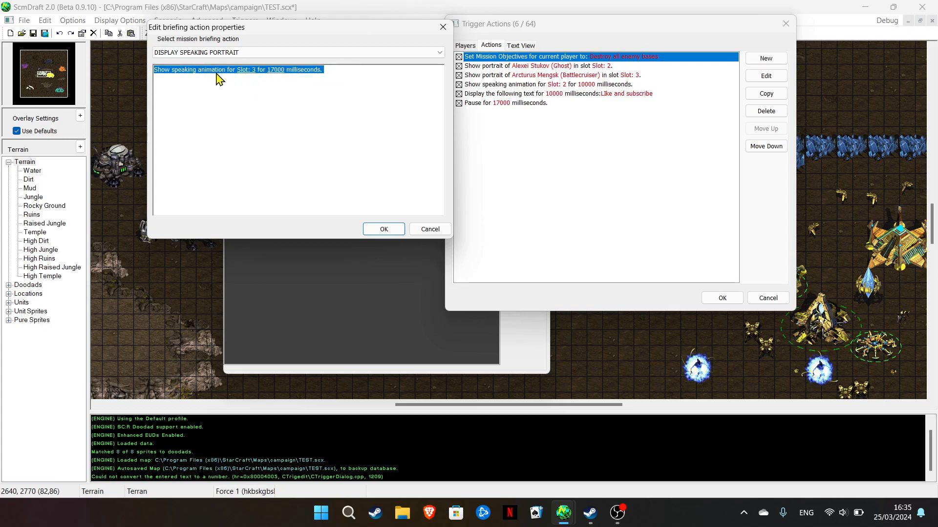
click(277, 71)
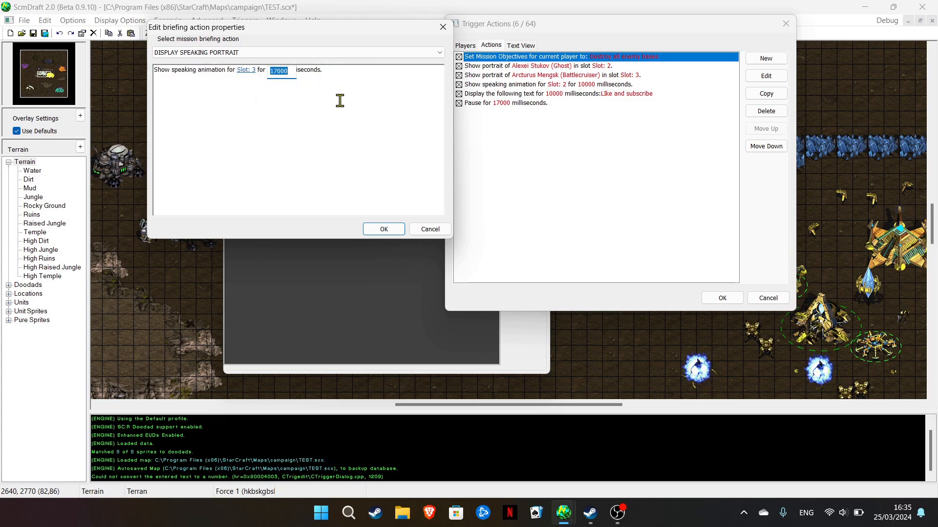
text(7)
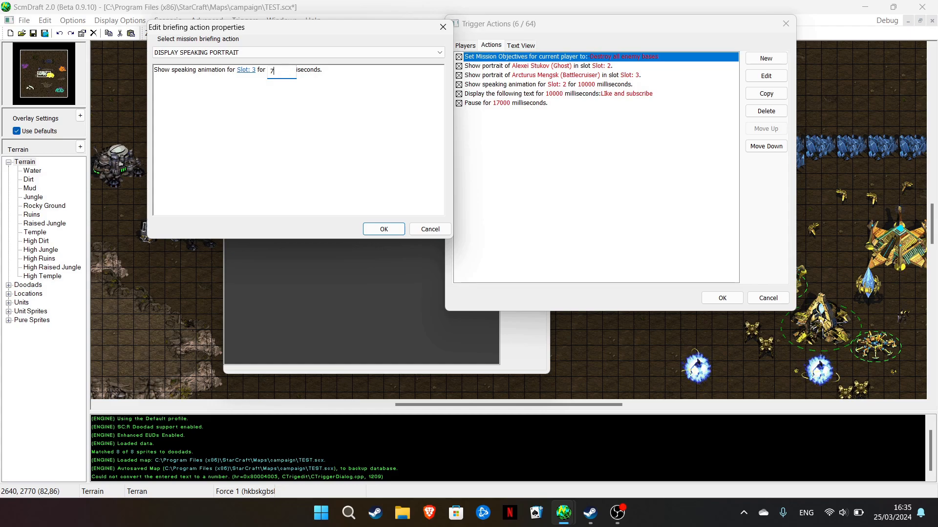
click(340, 101)
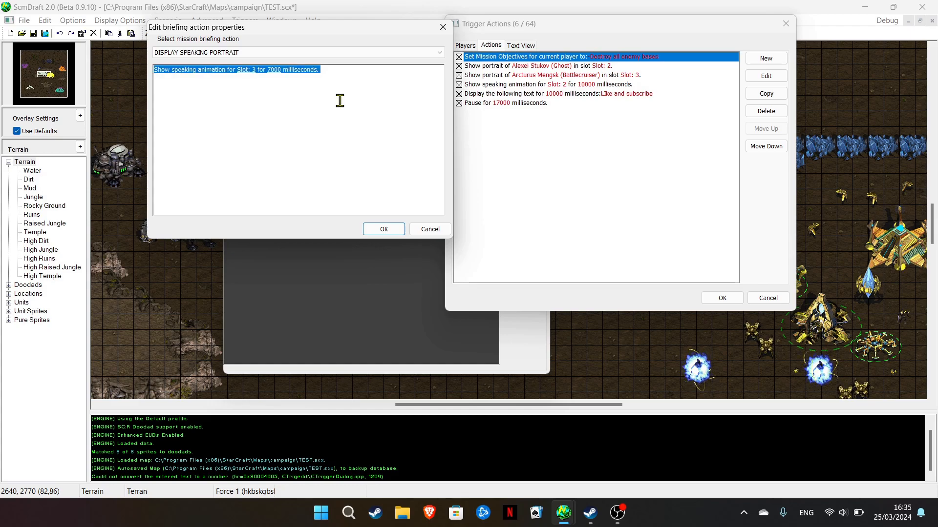
- Confirm the slot 3 speaking animation and start a new Text Message action with a duration of 7000 milliseconds
click(383, 229)
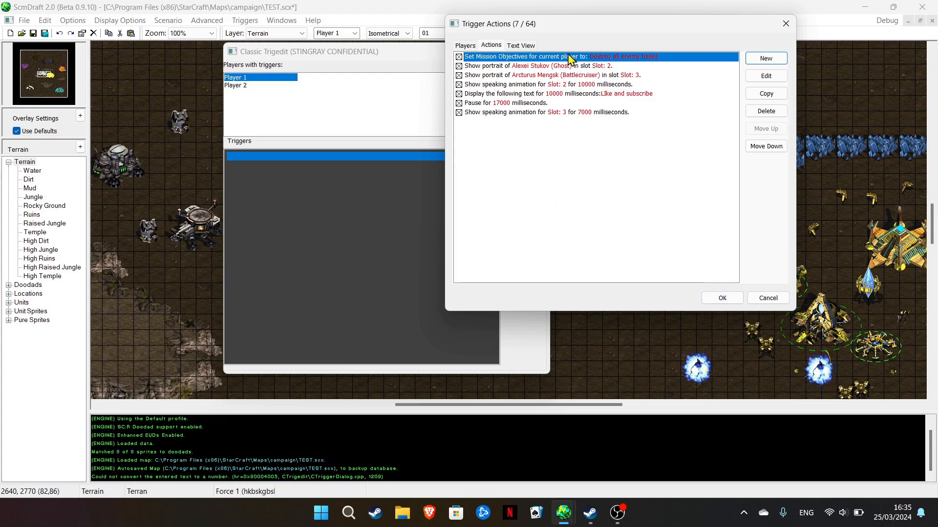
click(766, 58)
drag(549, 41, 330, 86)
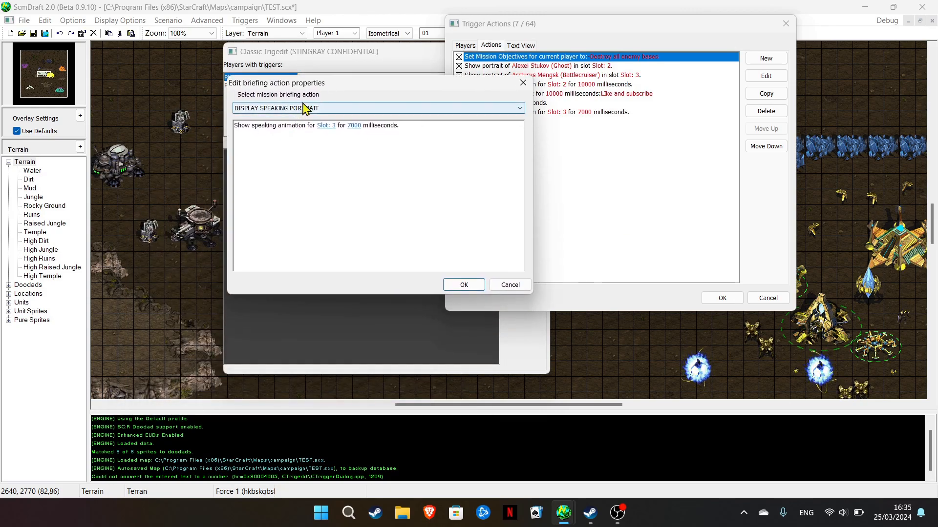
click(302, 109)
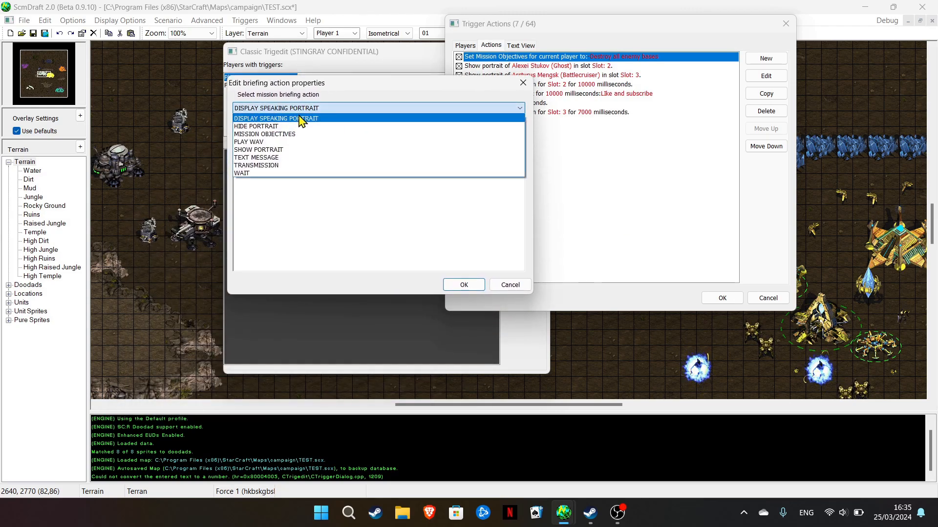
click(276, 157)
click(322, 126)
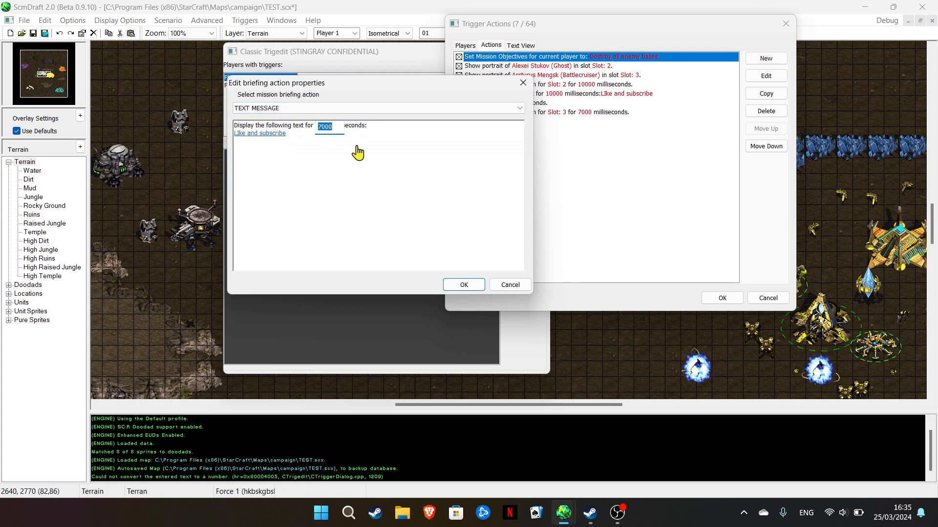
drag(434, 87, 324, 76)
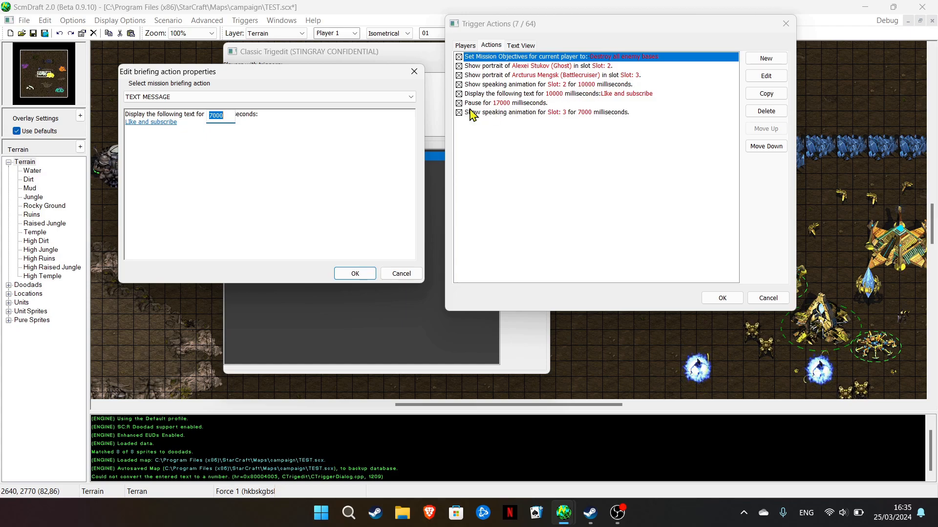
text(7)
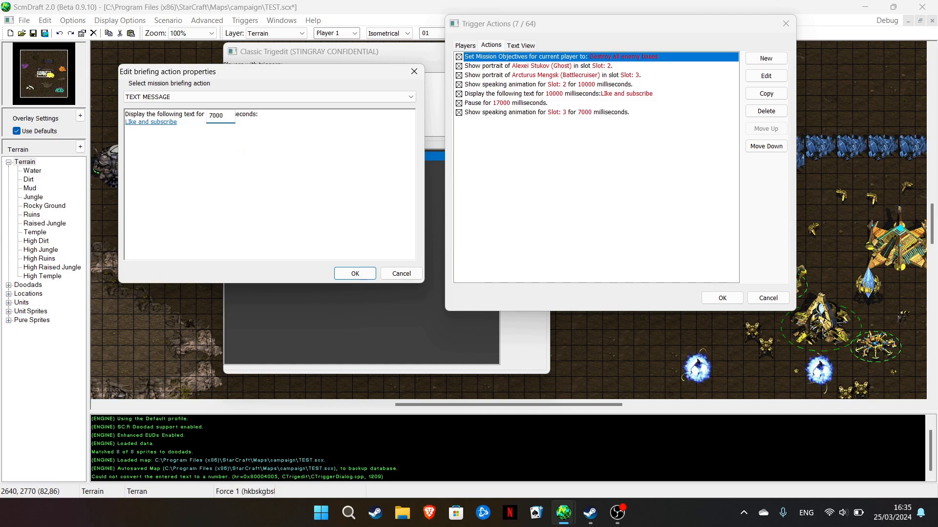
- Set the new message's text to "HE is right" and add the action to the briefing
click(162, 123)
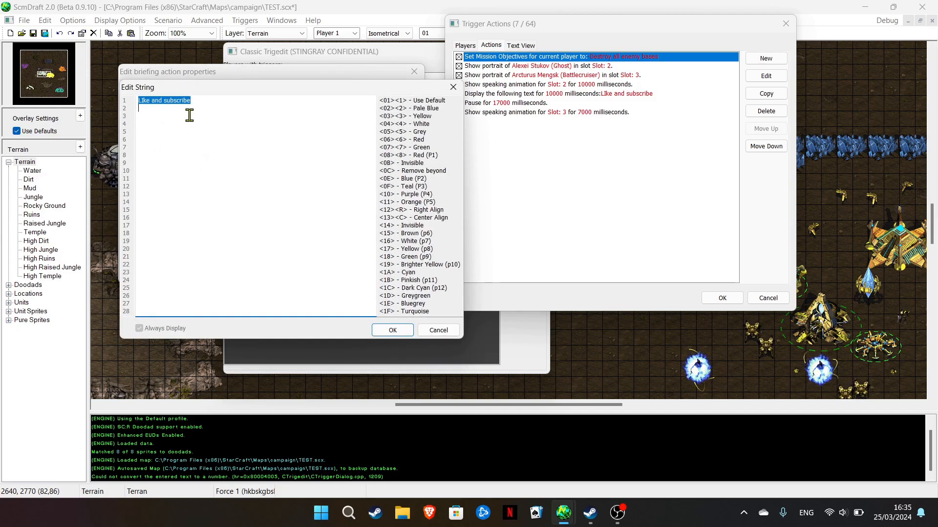
text(HE is right)
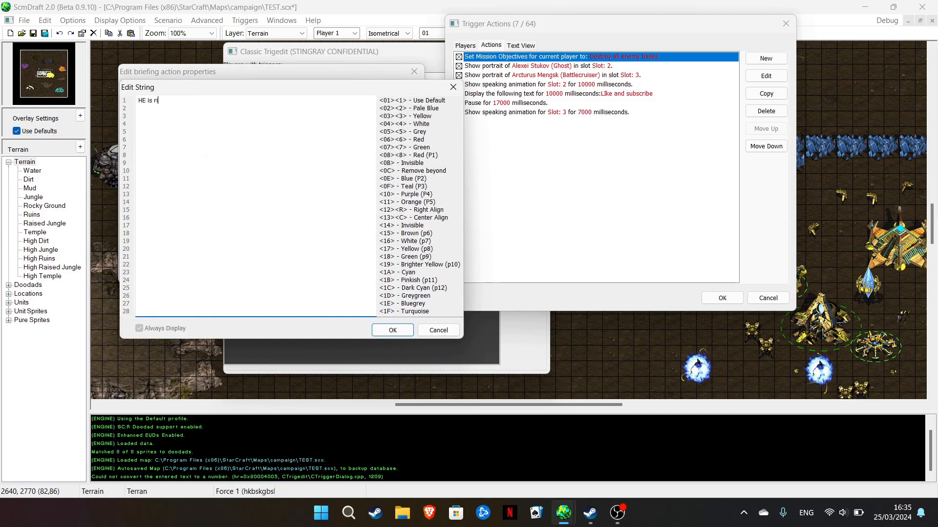
click(387, 330)
drag(182, 73, 218, 41)
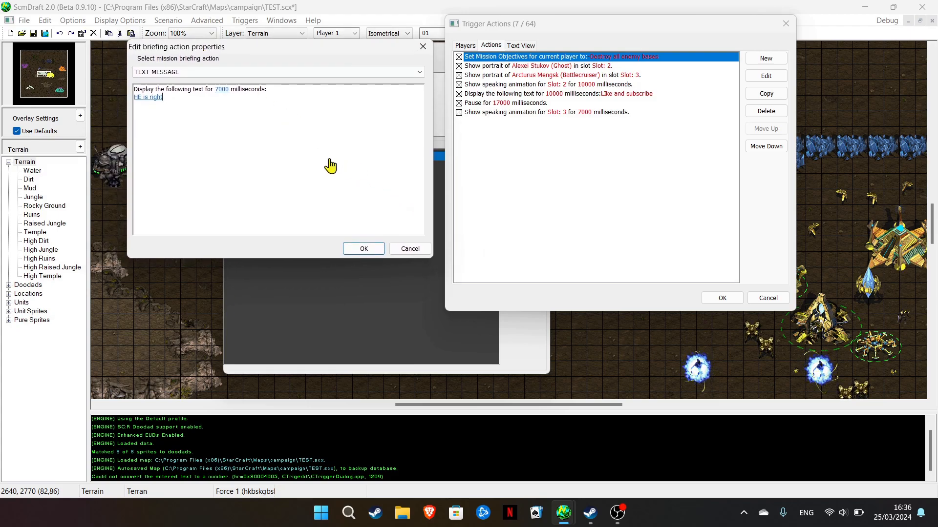
drag(304, 46, 277, 40)
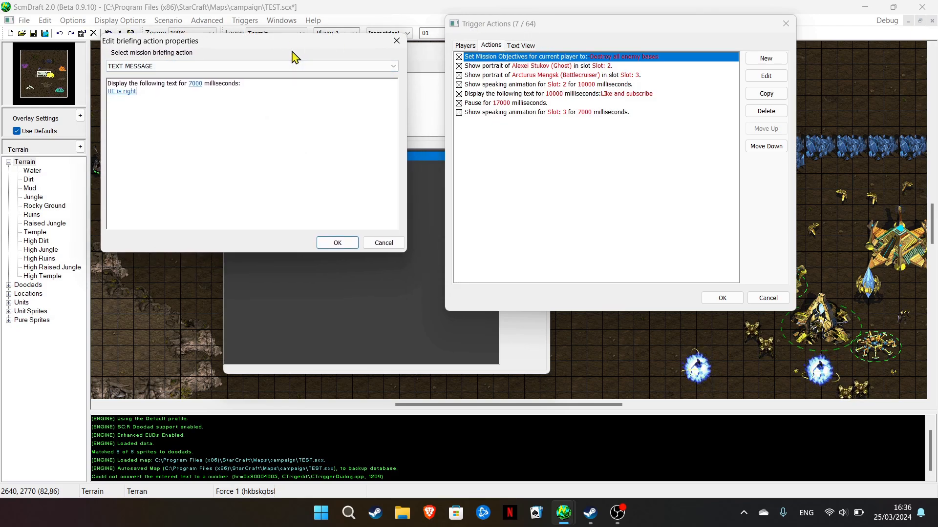
click(336, 246)
- Add a Wait action that pauses the briefing for 12000 milliseconds
click(494, 122)
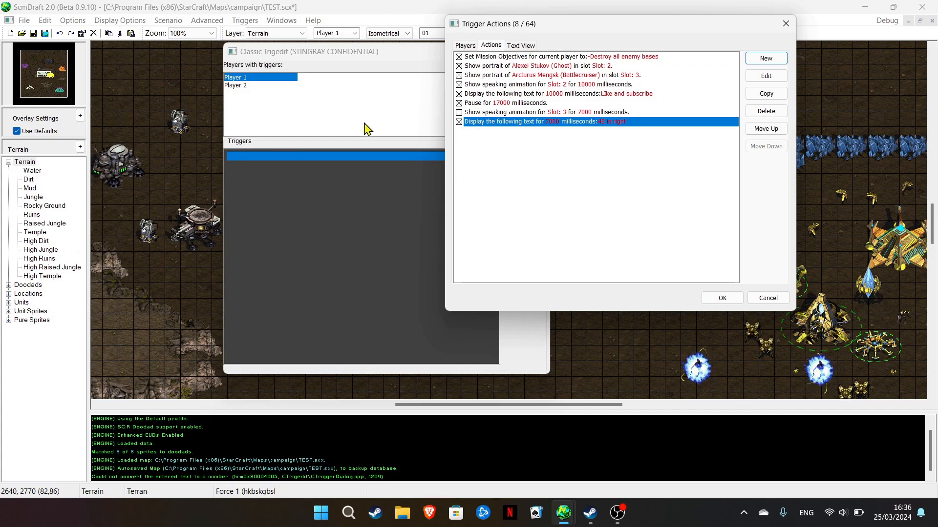
click(766, 58)
click(497, 65)
click(500, 137)
click(488, 84)
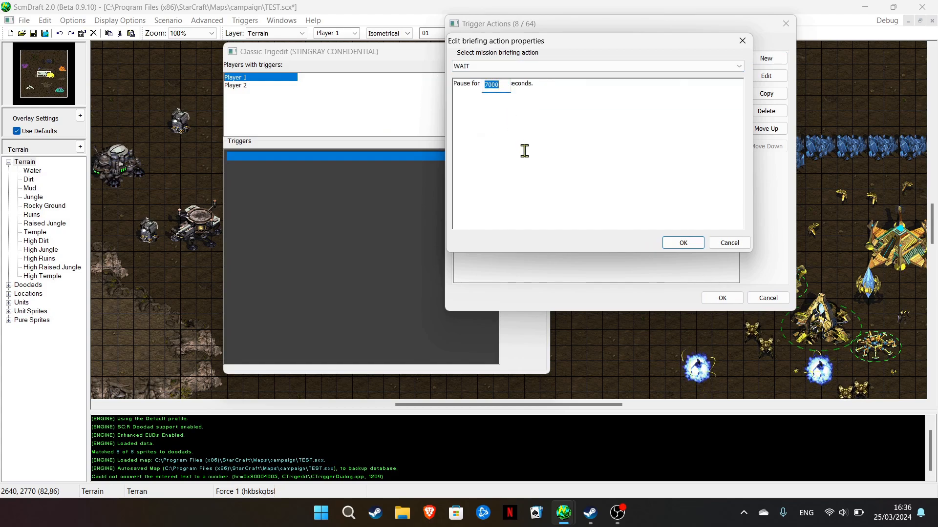
text(12000)
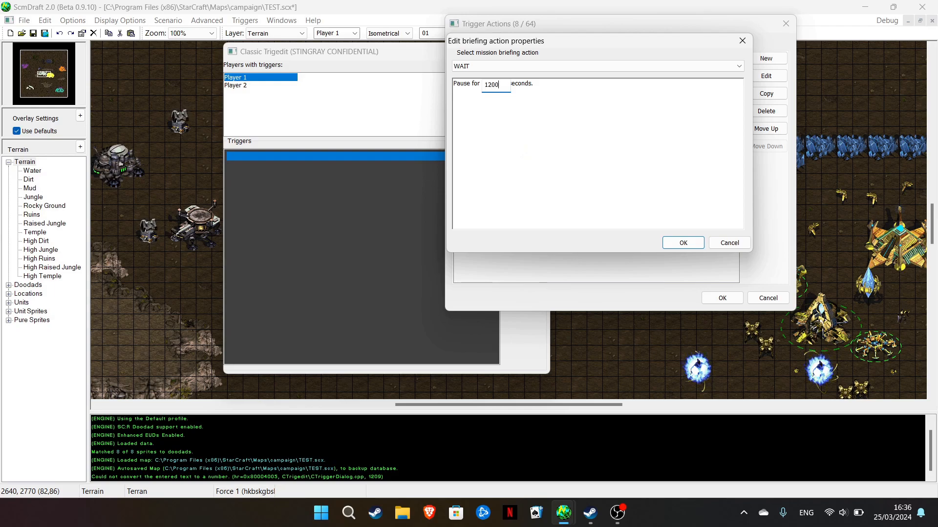
click(526, 157)
click(683, 243)
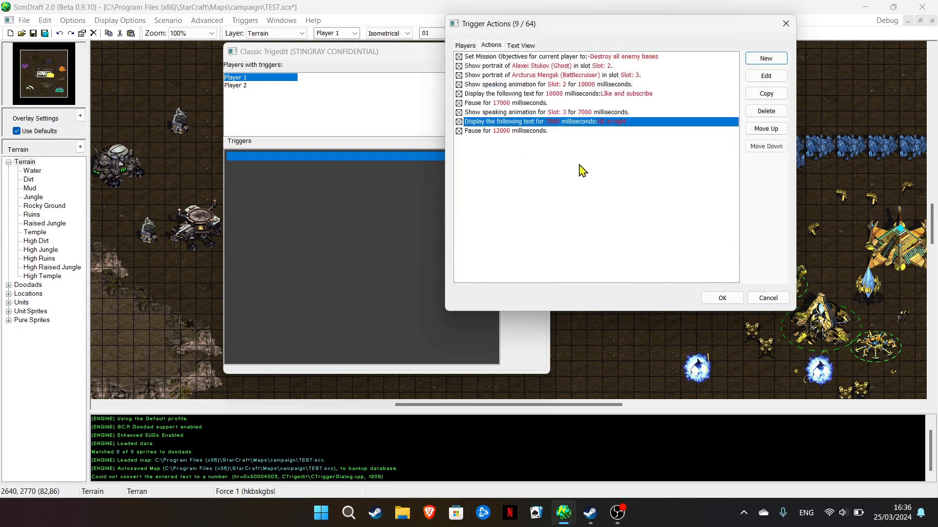
drag(498, 23, 330, 32)
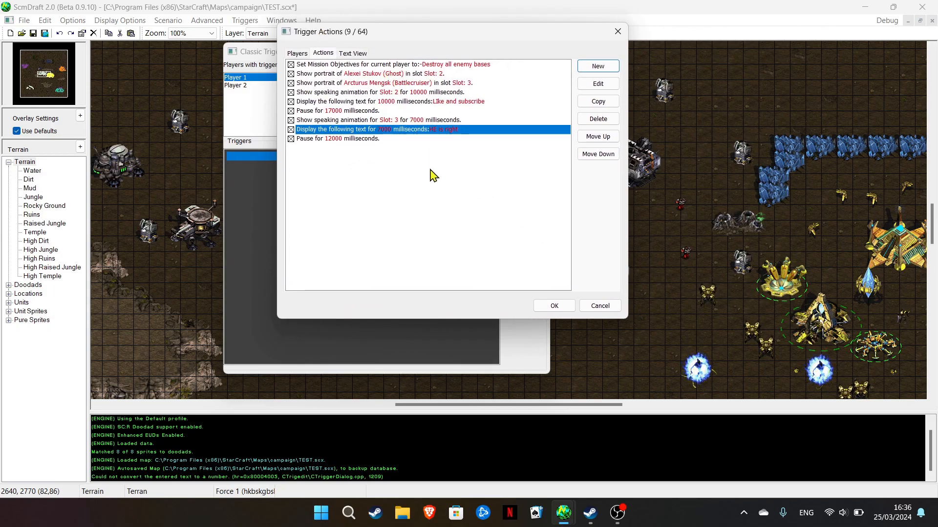
drag(308, 64, 315, 121)
click(584, 68)
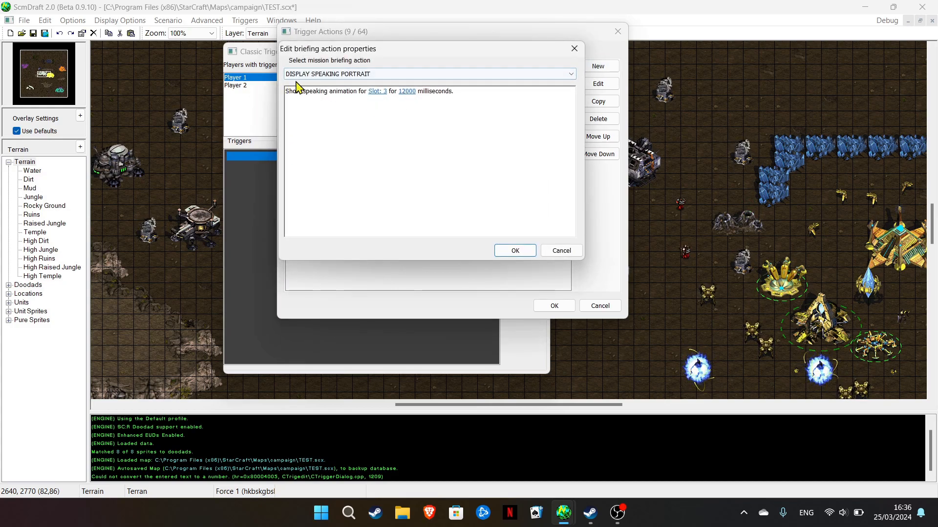
click(303, 74)
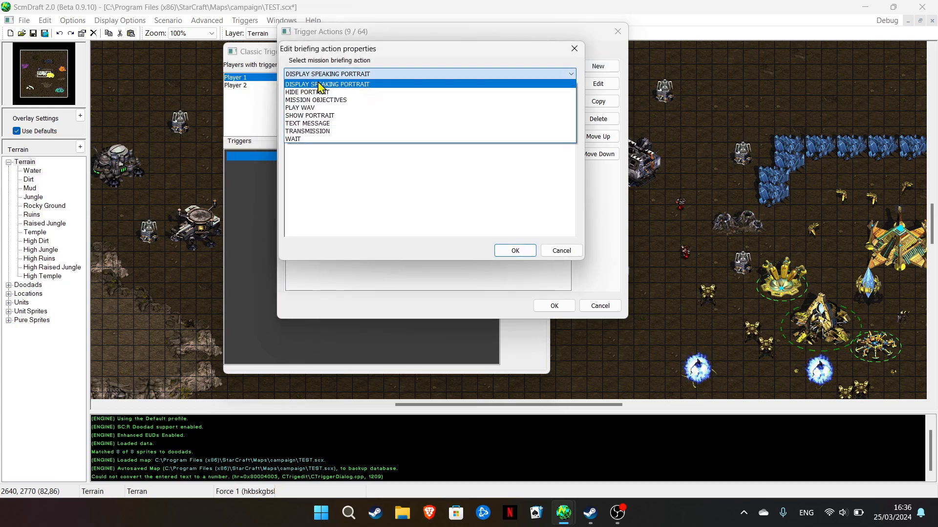
click(330, 116)
click(365, 93)
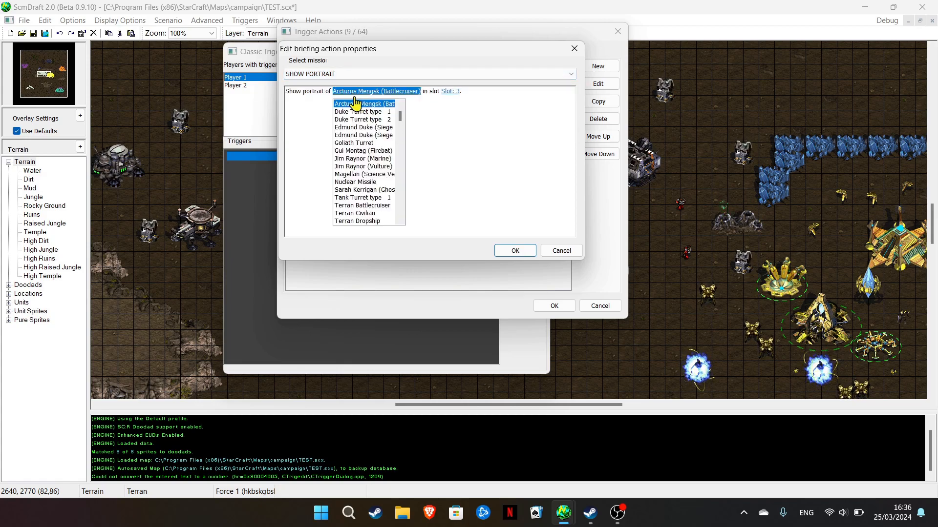
click(575, 48)
- Examine the order of the portrait, speaking animation, text and wait actions in the briefing's action list
click(311, 76)
click(316, 84)
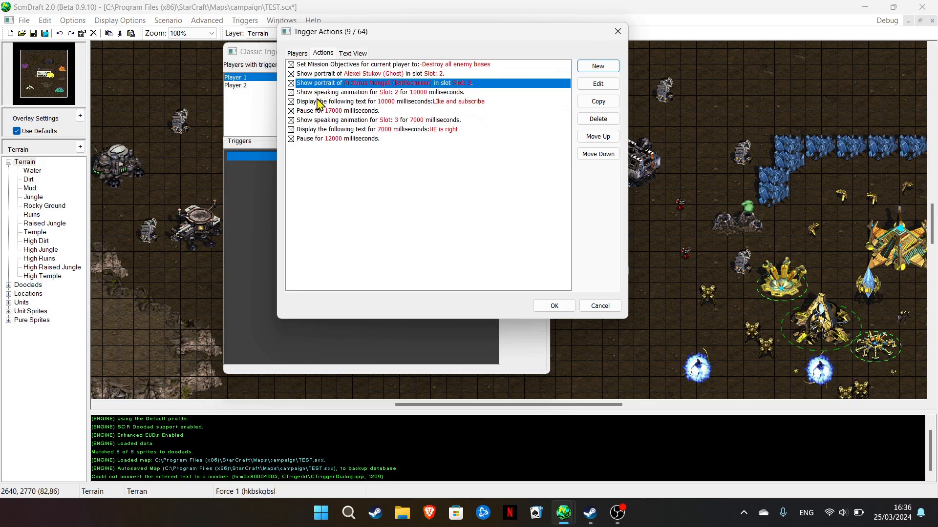
click(318, 102)
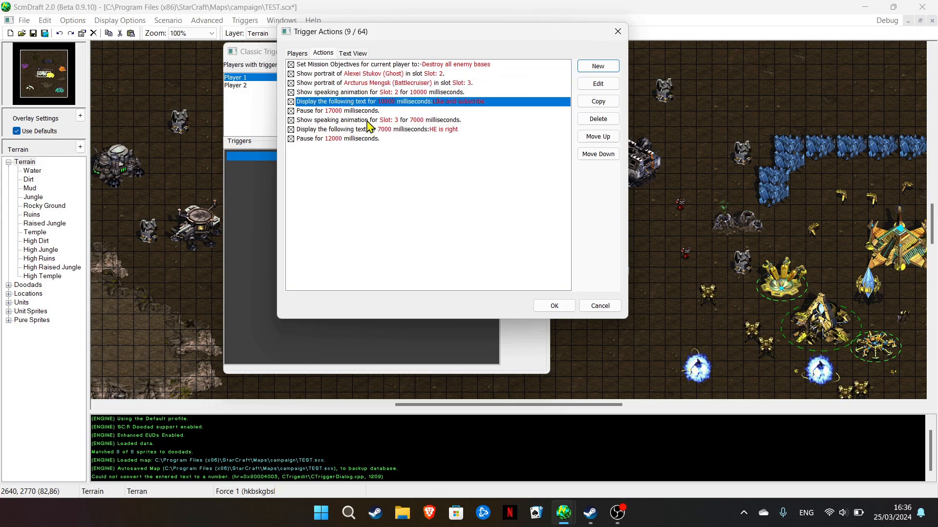
click(355, 83)
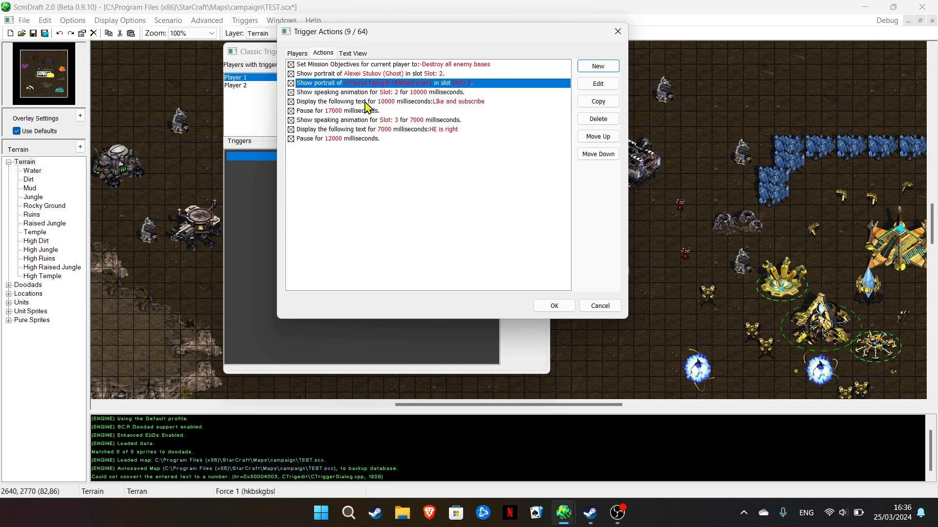
click(366, 102)
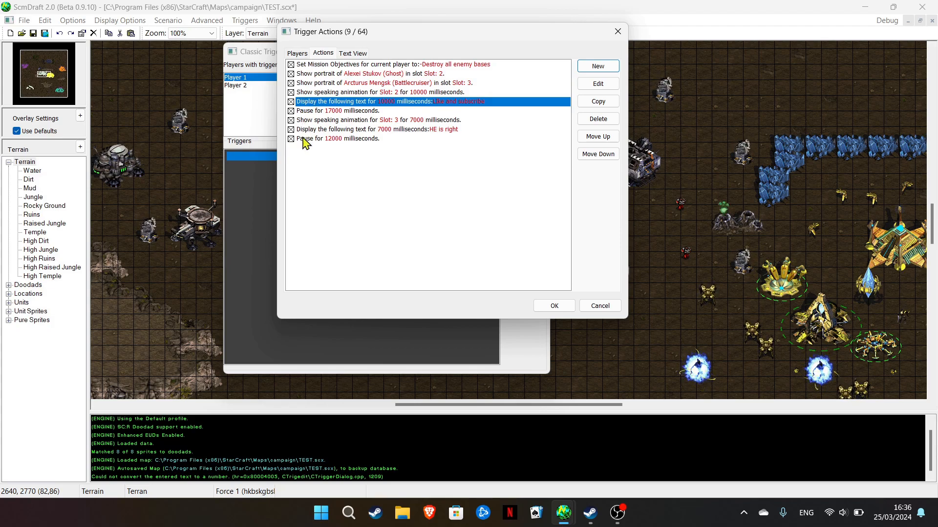
click(325, 120)
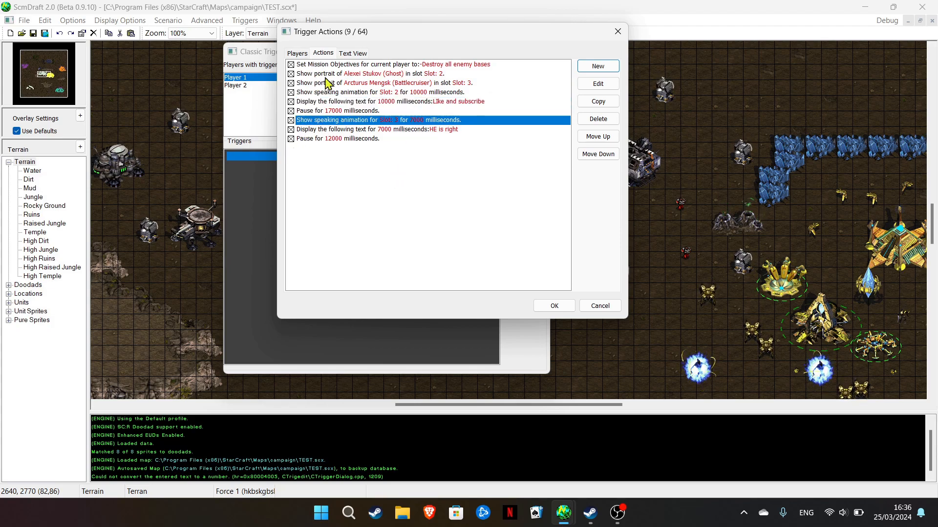
click(336, 111)
click(309, 130)
- Move the 17000-millisecond wait above the "LIke and subscribe" message and back below it
click(315, 112)
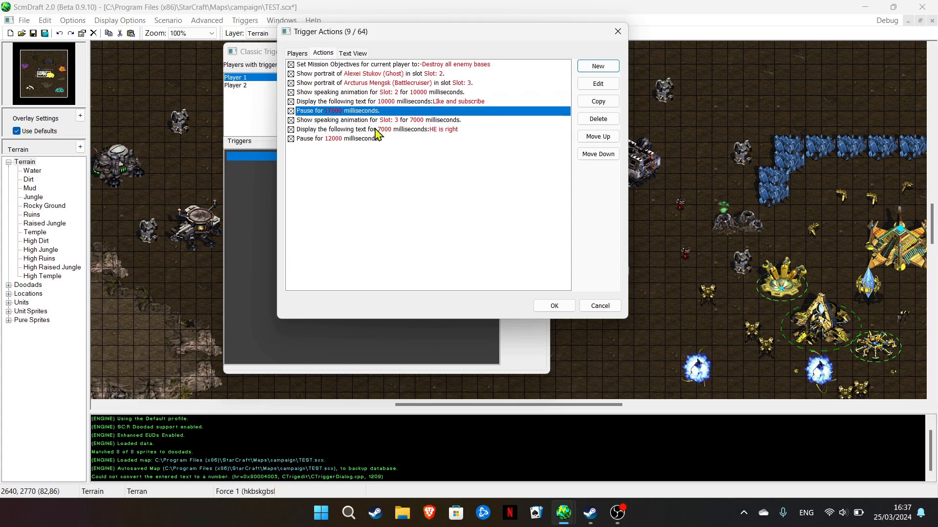
click(609, 139)
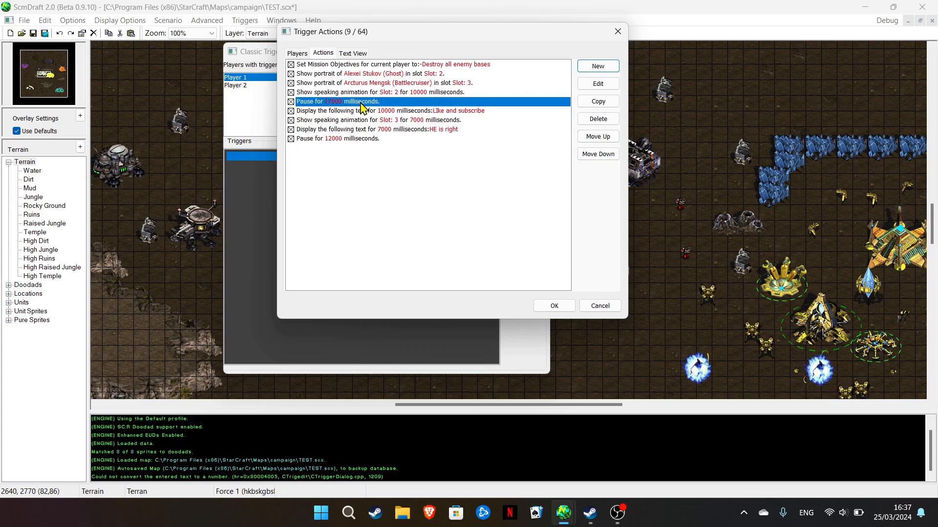
click(324, 112)
click(319, 104)
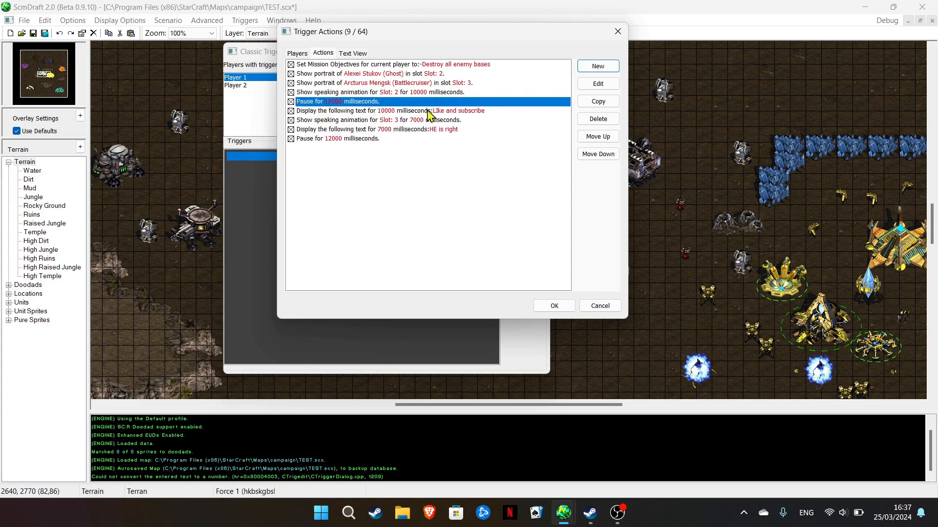
click(598, 155)
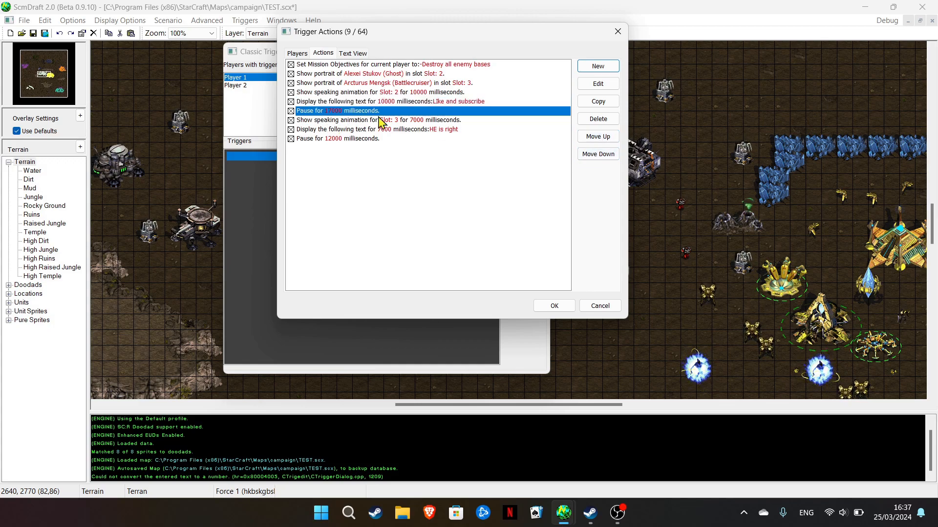
- Confirm the trigger's action list and check the briefing triggers of Player 1 and Player 2
click(338, 84)
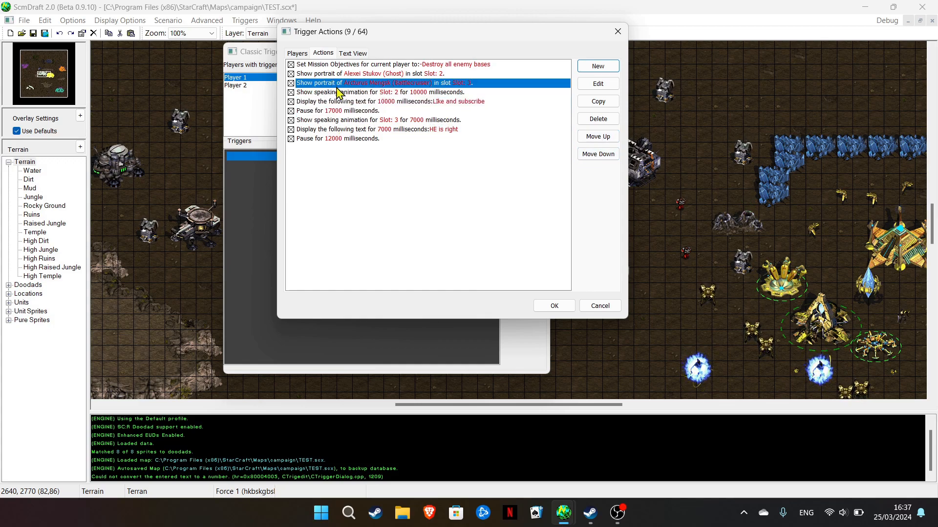
click(554, 307)
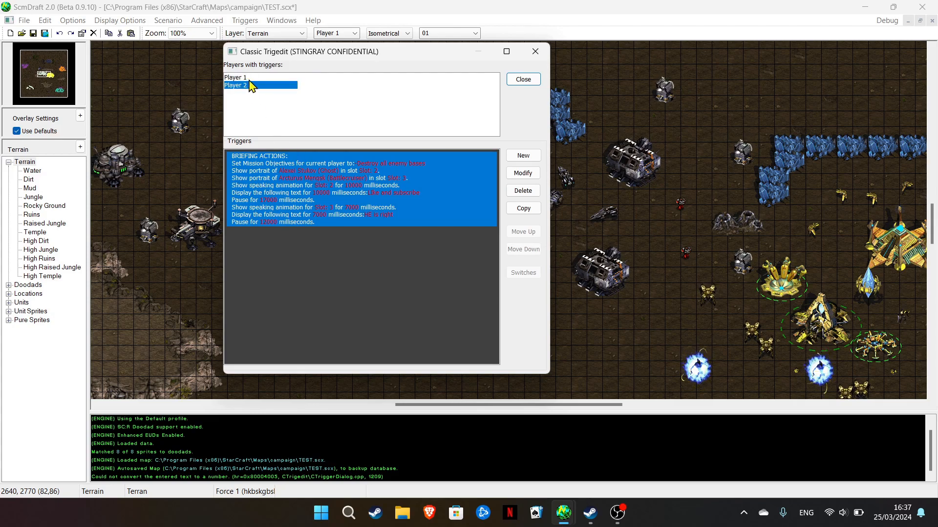
drag(274, 43, 327, 51)
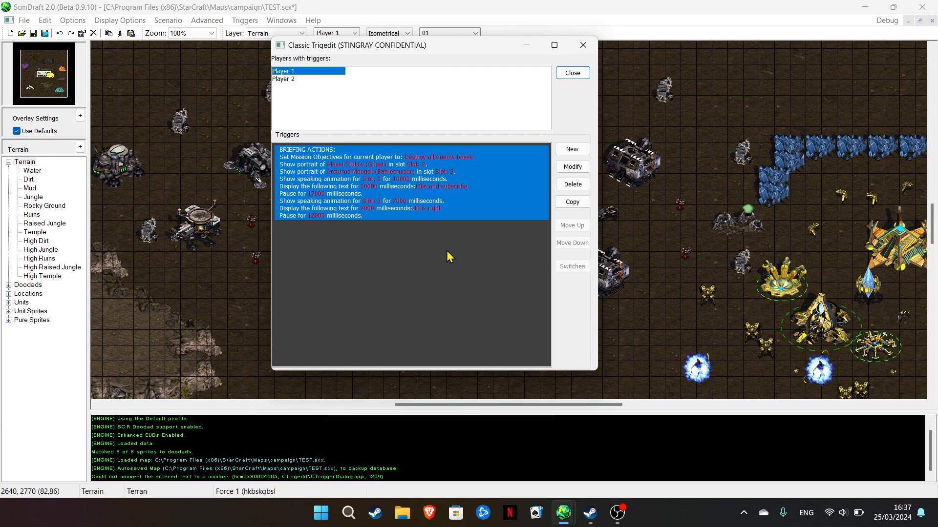
double_click(343, 174)
click(320, 86)
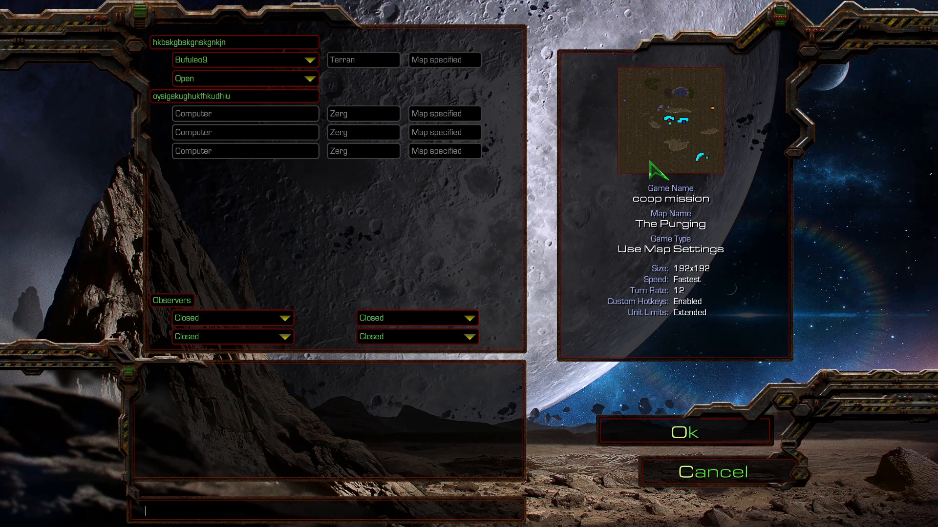
- Switch to StarCraft, launch the "coop mission" game from its lobby and start the mission from the briefing screen
click(643, 428)
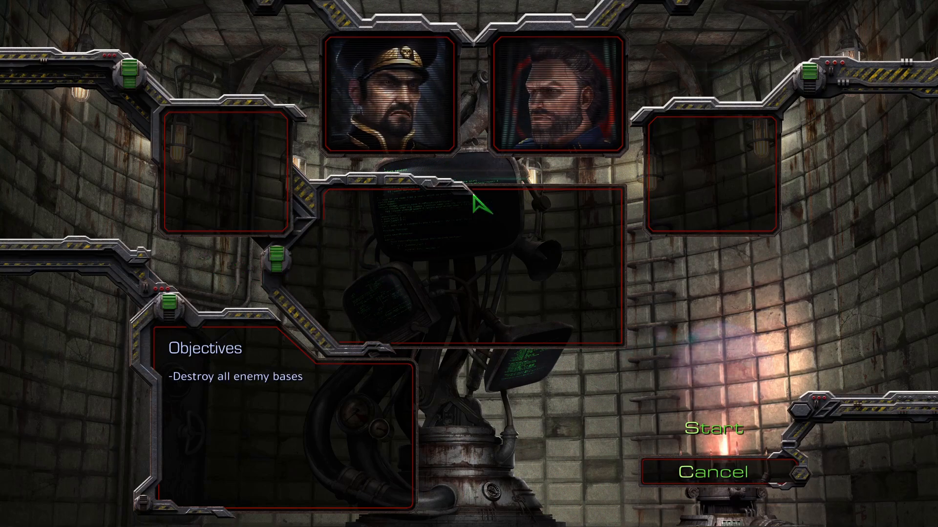
key(s)
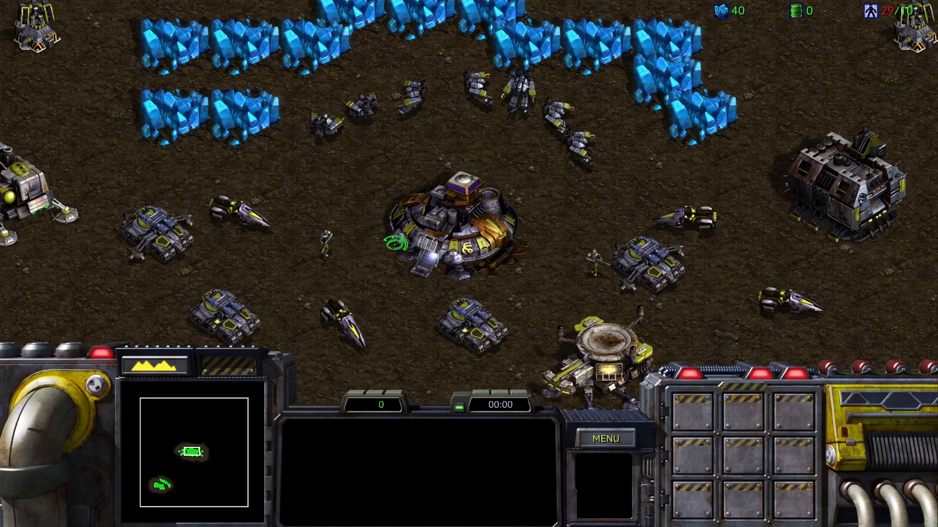
- Send the SCVs around the Command Center to the nearby mineral fields and select the Command Center
drag(428, 78, 332, 135)
right_click(259, 115)
drag(501, 81, 552, 122)
right_click(512, 40)
click(477, 89)
right_click(426, 24)
click(581, 149)
right_click(662, 80)
click(454, 230)
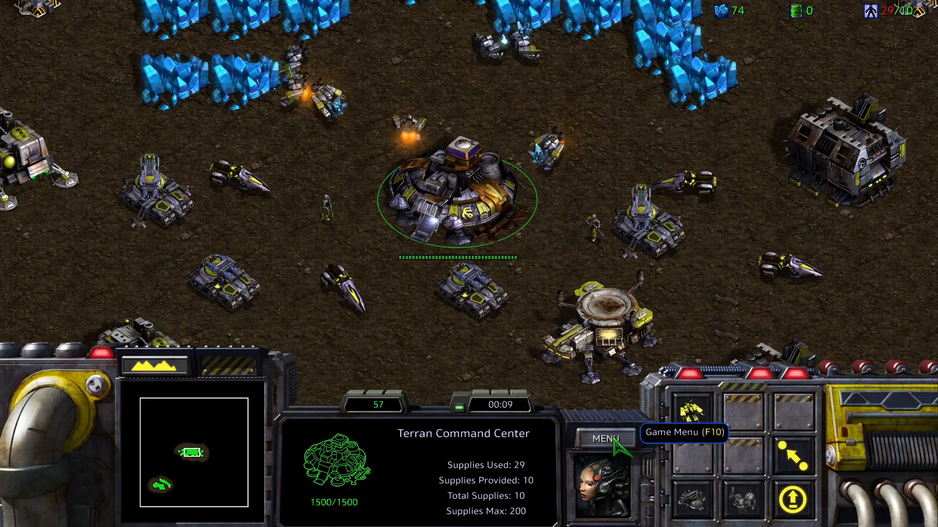
- Quit the running mission through the game menu and dismiss the score screen
click(614, 441)
click(439, 273)
click(433, 161)
click(430, 165)
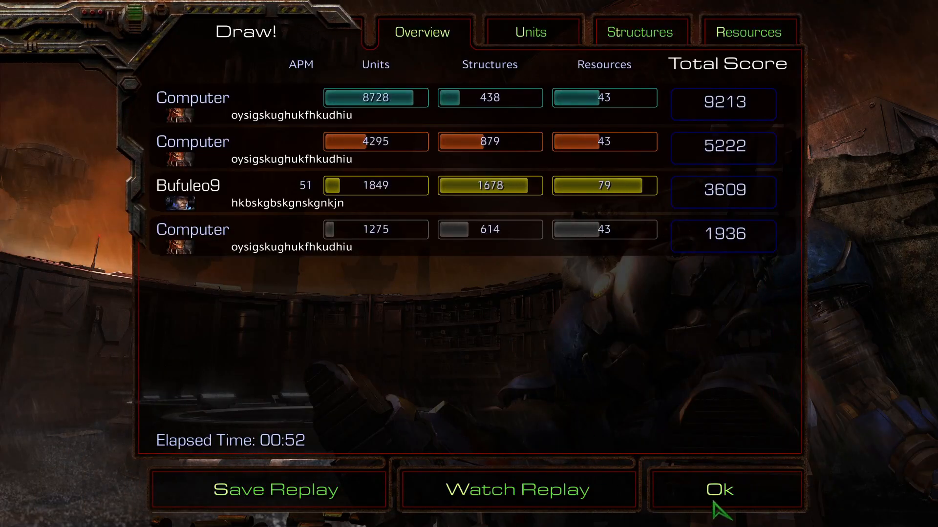
click(713, 503)
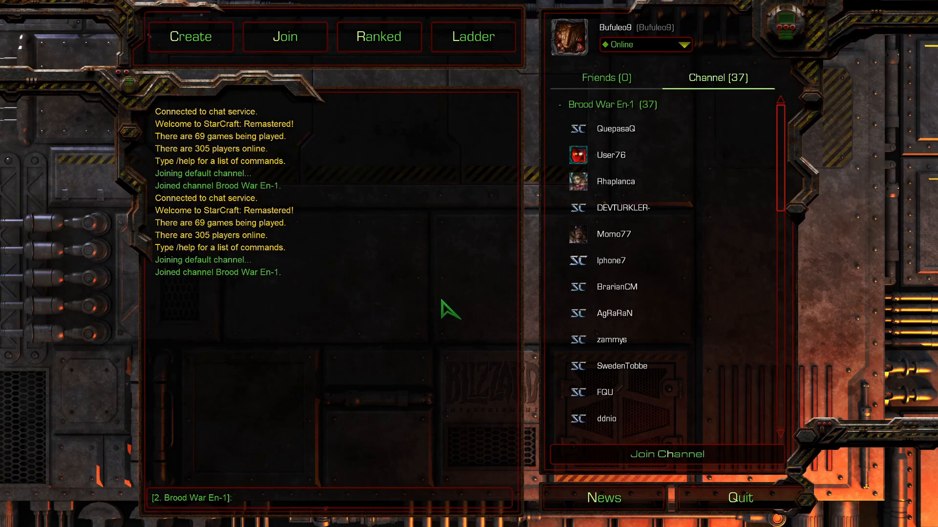
click(617, 128)
scroll(784, 177, down, 1)
drag(784, 177, 752, 129)
click(620, 184)
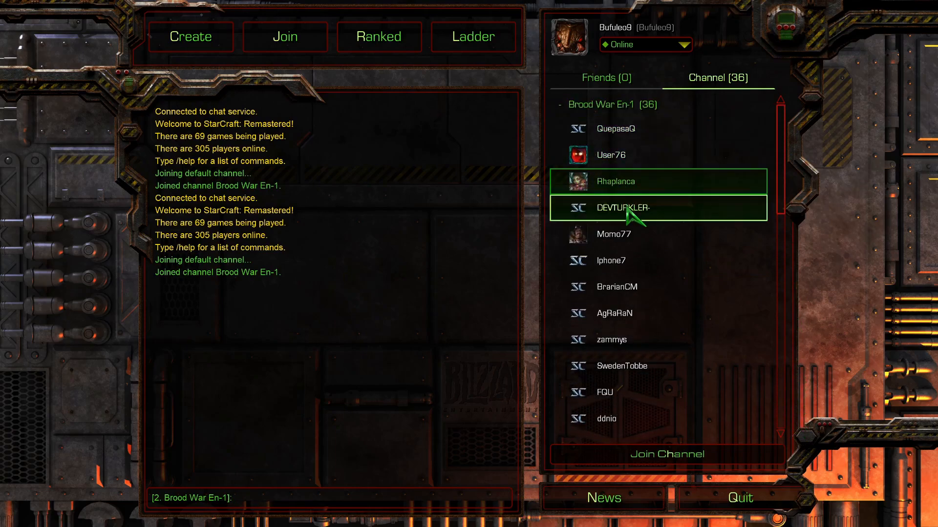
scroll(635, 215, down, 3)
scroll(637, 254, up, 1)
click(638, 253)
scroll(635, 251, up, 1)
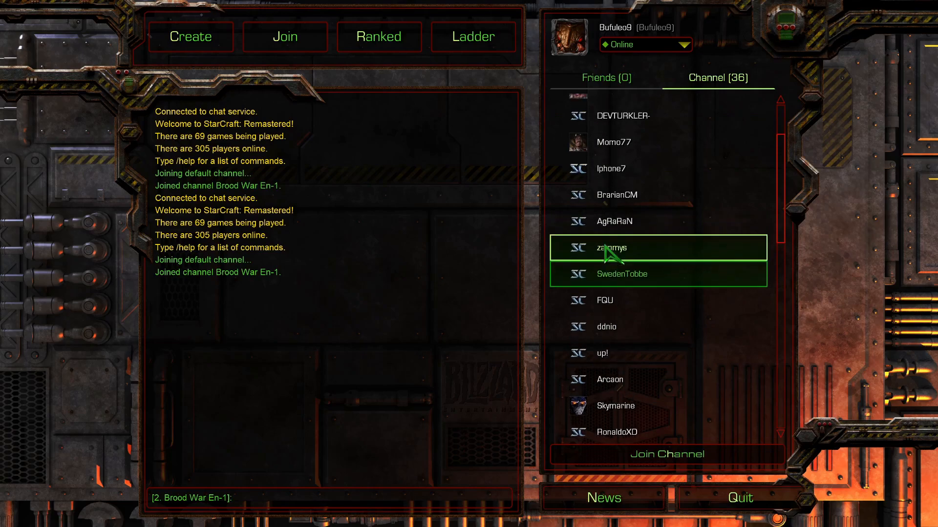
scroll(608, 251, up, 1)
scroll(625, 188, down, 5)
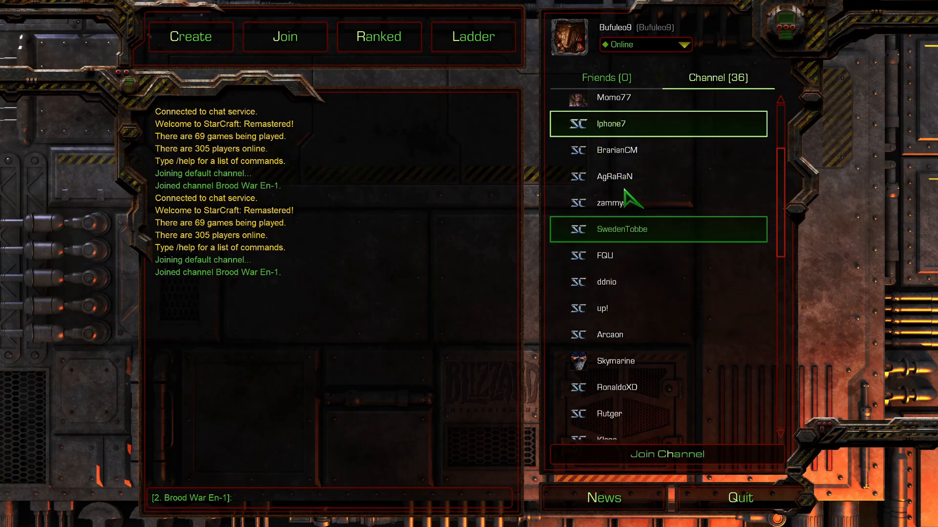